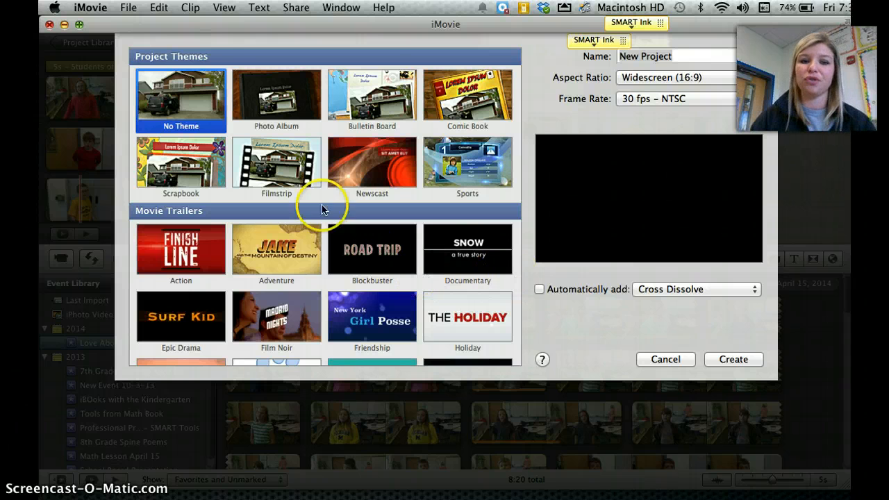
Step: Create a widescreen (16:9) project with no theme, named "Harris and Me"
{"action": "left_click", "coordinate": [192, 108]}
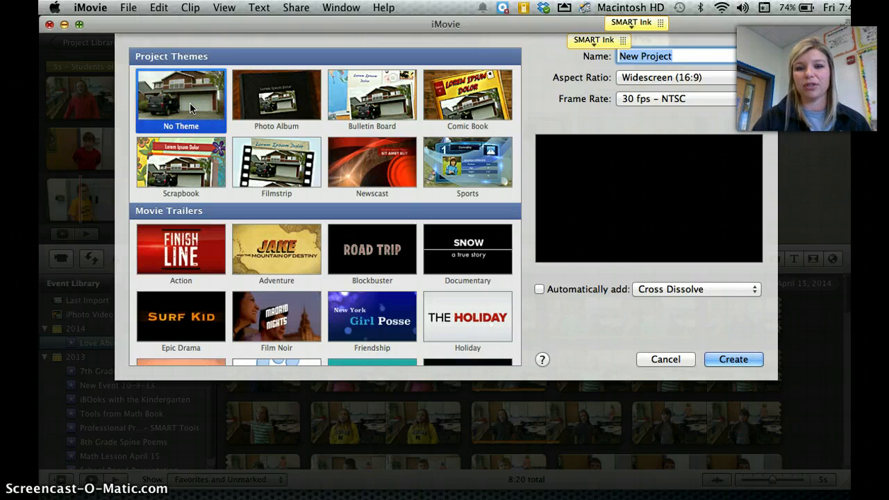
{"action": "left_click", "coordinate": [677, 56]}
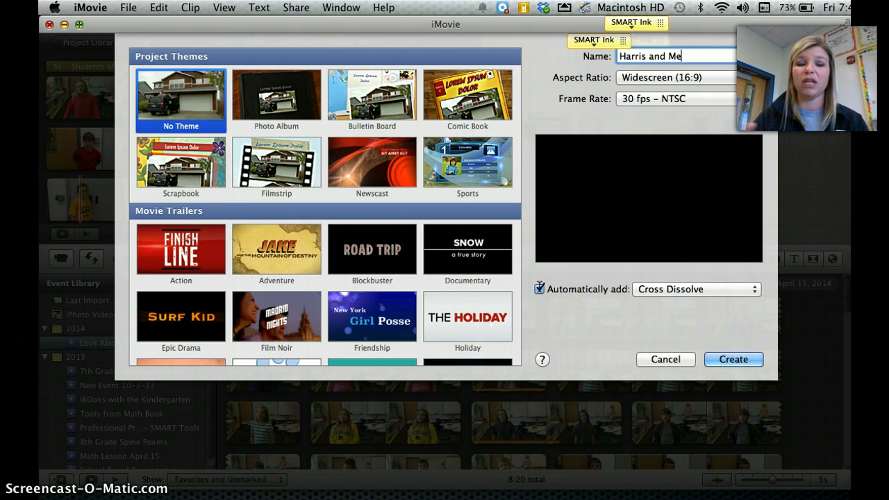
{"action": "left_click", "coordinate": [539, 289]}
{"action": "left_click", "coordinate": [719, 354]}
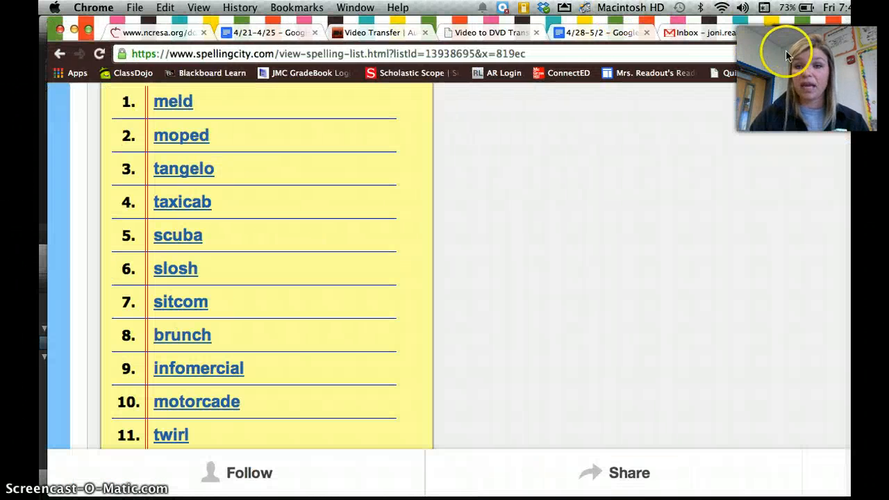
Step: In a new Chrome tab, run a Google image search for "harris and me", narrowing the browser window
{"action": "key", "text": "super+t"}
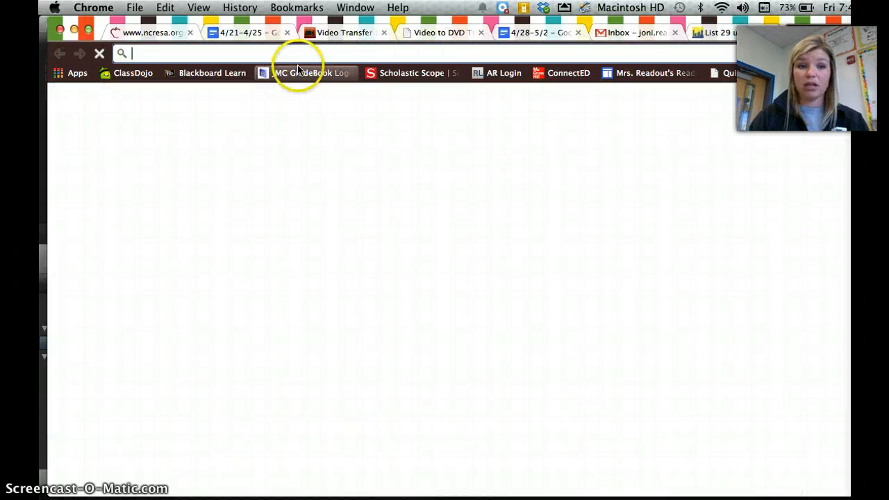
{"action": "type", "text": "harris and me"}
{"action": "key", "text": "Return"}
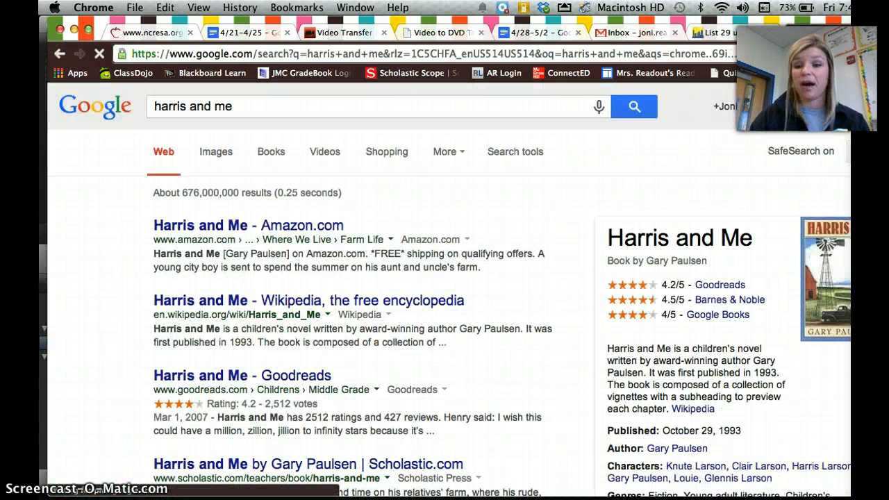
{"action": "left_click_drag", "start_coordinate": [851, 158], "coordinate": [710, 167]}
{"action": "left_click", "coordinate": [216, 151]}
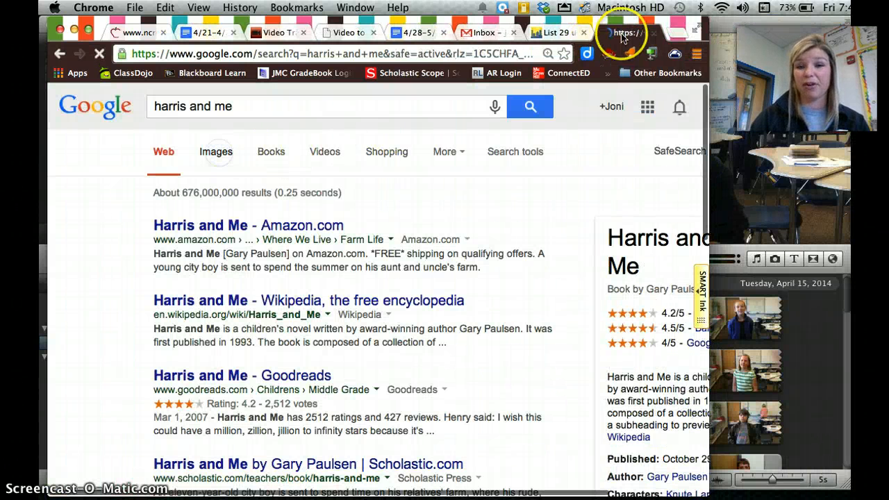
Step: Reposition the browser window, add the first Harris and Me cover image to the empty iMovie project, and minimize the browser
{"action": "left_click_drag", "start_coordinate": [670, 25], "coordinate": [870, 64]}
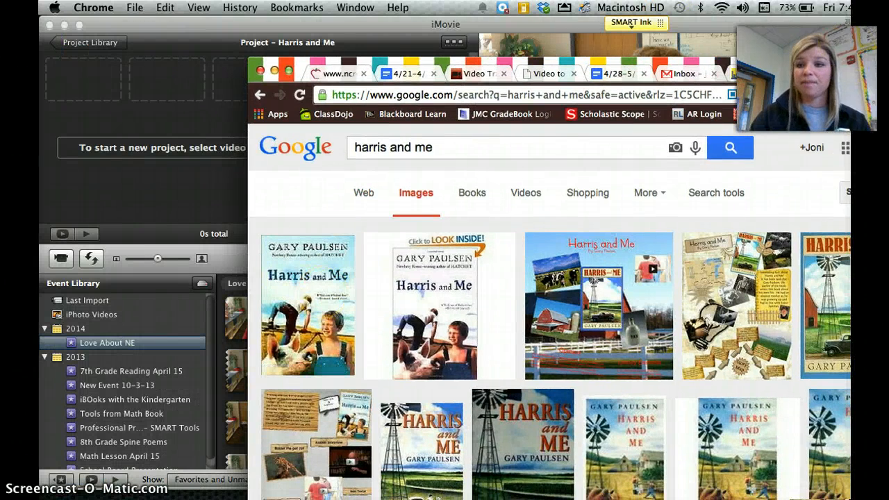
{"action": "left_click_drag", "start_coordinate": [873, 62], "coordinate": [749, 208]}
{"action": "left_click_drag", "start_coordinate": [190, 423], "coordinate": [171, 105]}
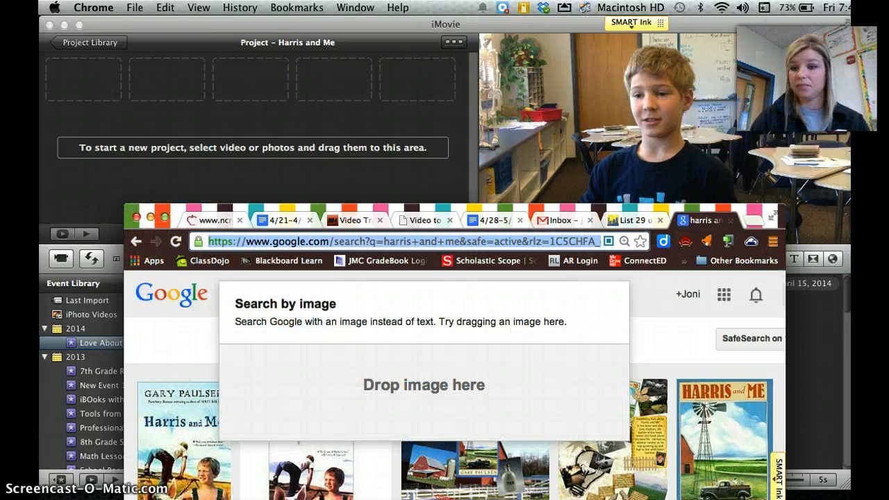
{"action": "left_click_drag", "start_coordinate": [748, 42], "coordinate": [303, 87]}
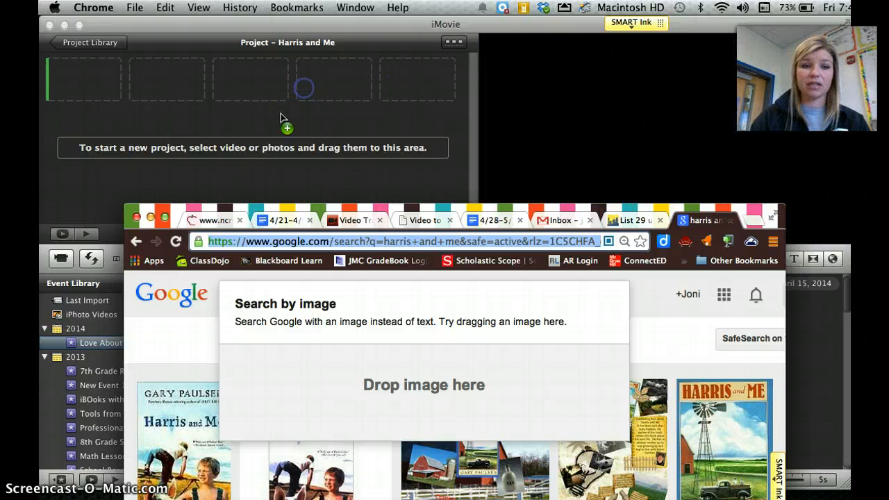
{"action": "left_click", "coordinate": [150, 217]}
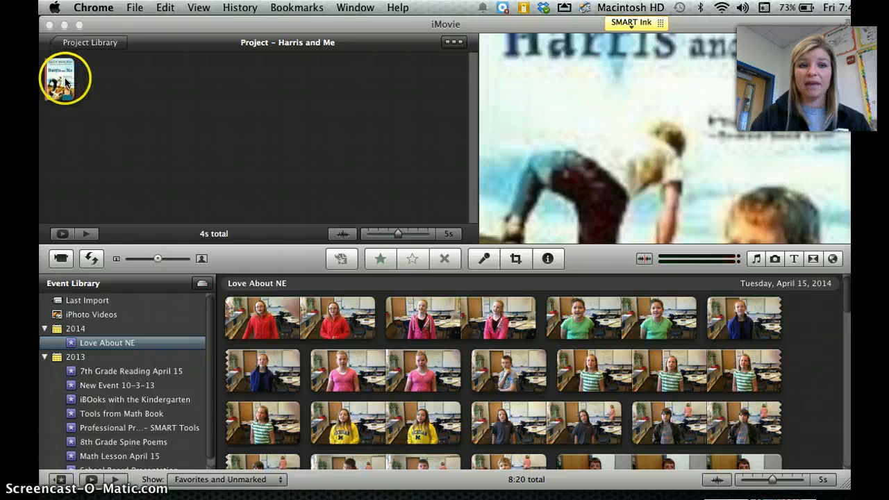
Step: Open Cropping, Ken Burns & Rotation for the cover photo in the project and set its framing to Fit
{"action": "left_click", "coordinate": [47, 74]}
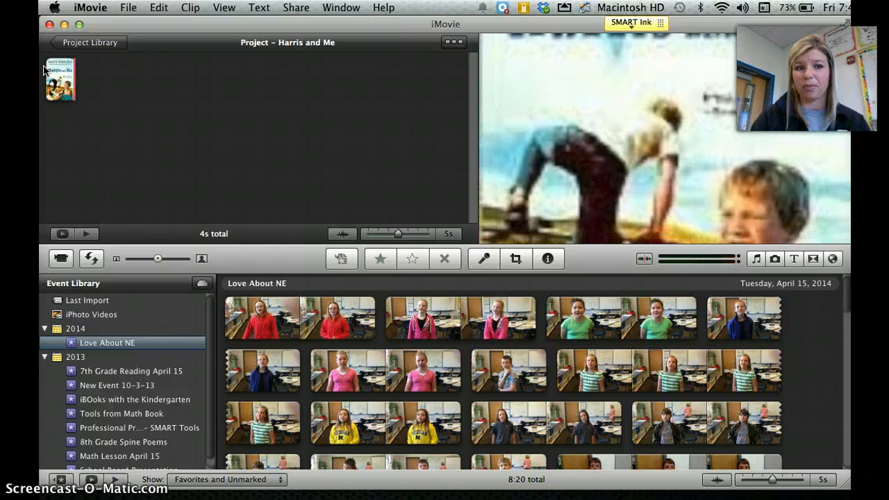
{"action": "mouse_move", "coordinate": [72, 97]}
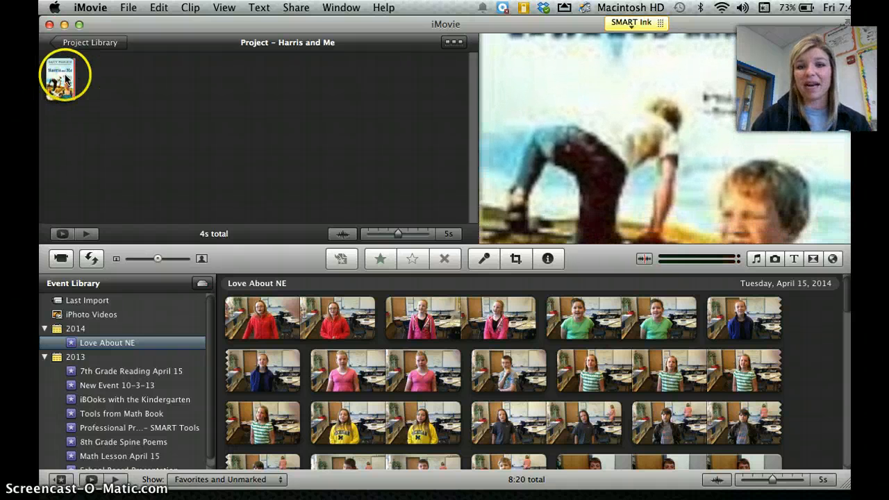
{"action": "left_click", "coordinate": [61, 96]}
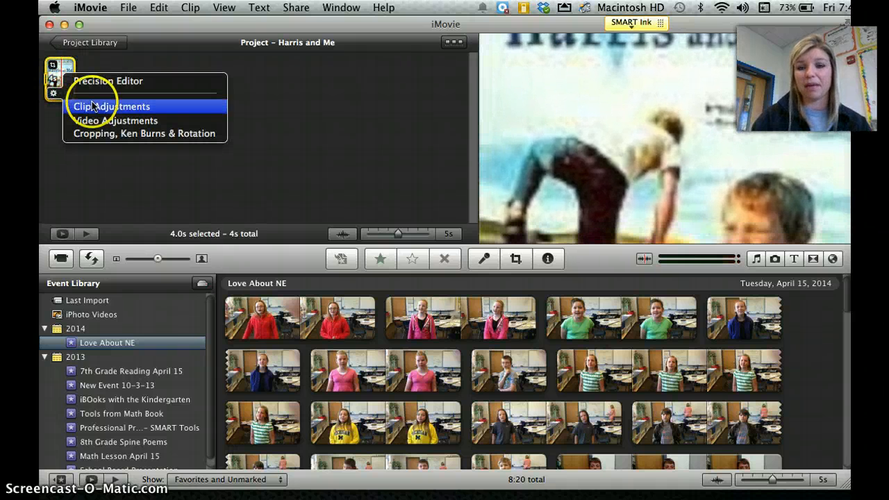
{"action": "left_click", "coordinate": [58, 95]}
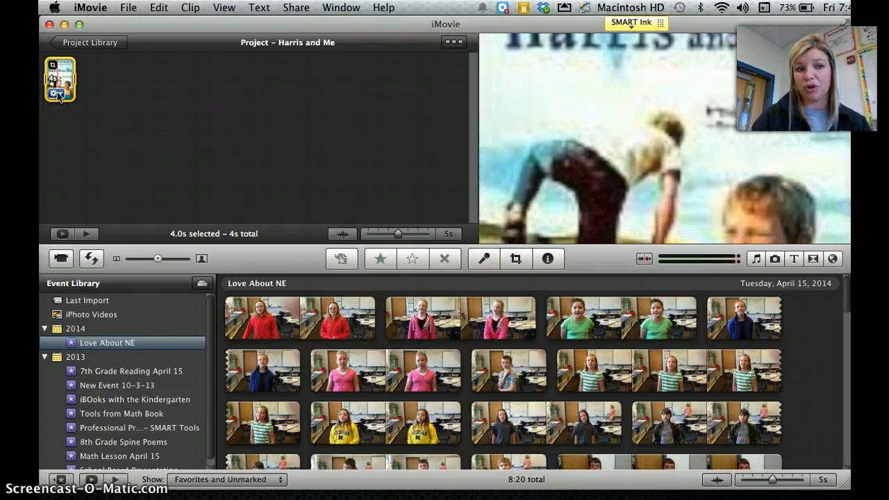
{"action": "left_click", "coordinate": [58, 95]}
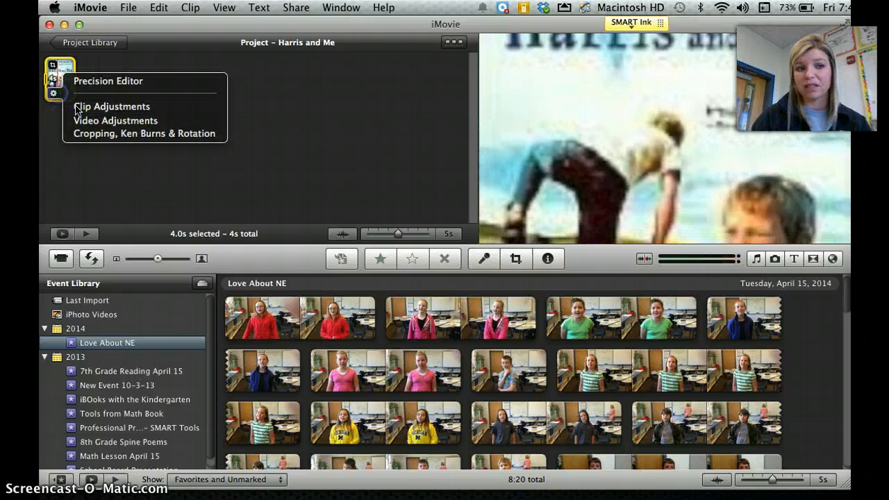
{"action": "left_click", "coordinate": [109, 135]}
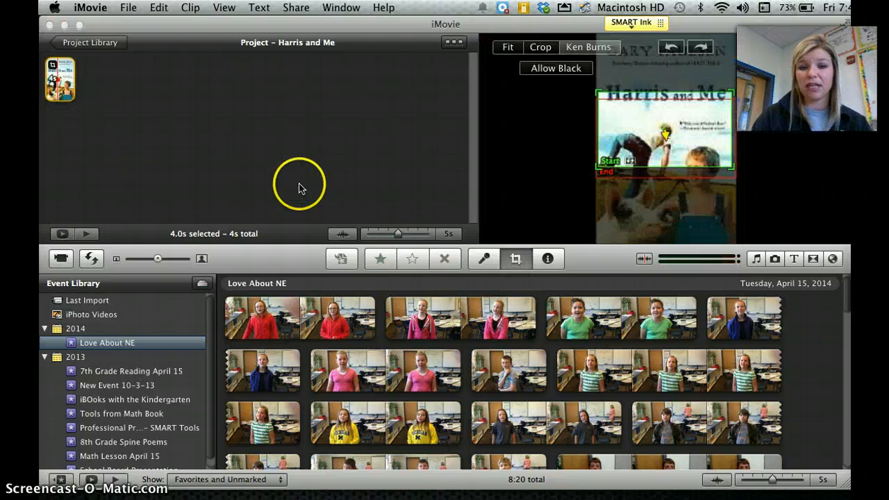
{"action": "left_click", "coordinate": [508, 47]}
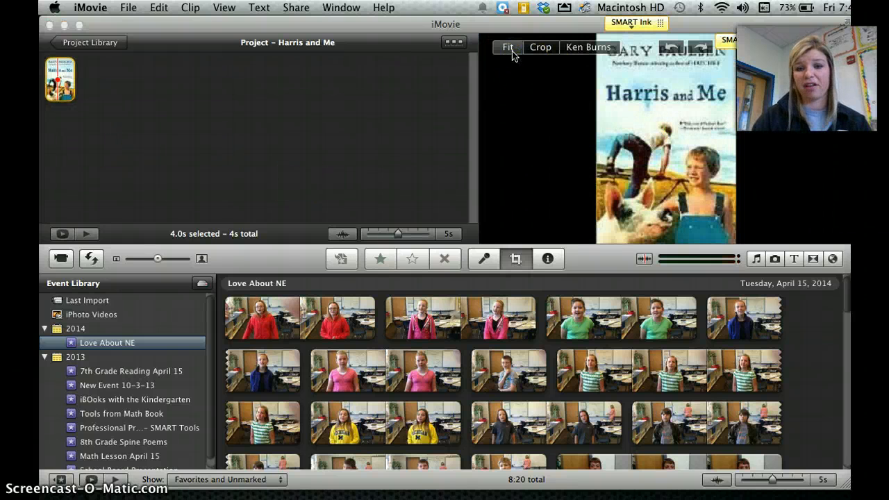
Step: Apply Ken Burns to the cover photo, moving the start frame to the author's name and the end frame over the book title
{"action": "left_click", "coordinate": [588, 48]}
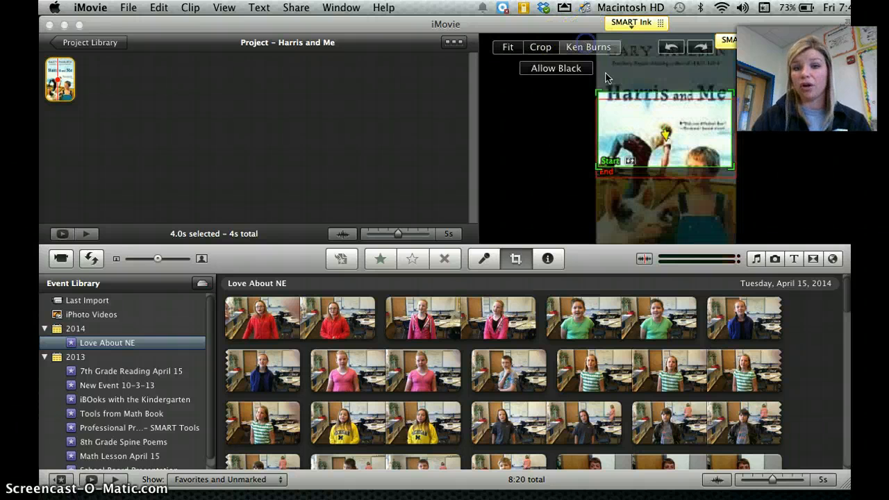
{"action": "left_click_drag", "start_coordinate": [629, 108], "coordinate": [625, 52]}
{"action": "left_click_drag", "start_coordinate": [685, 144], "coordinate": [687, 120]}
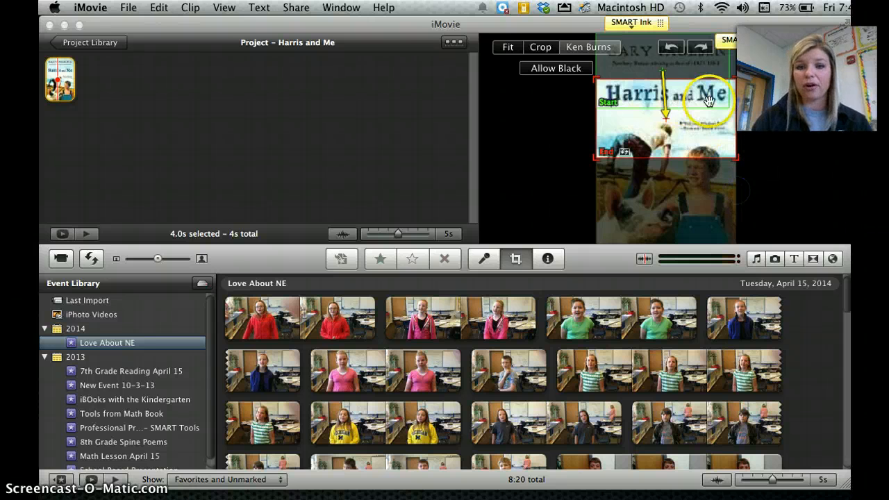
{"action": "left_click", "coordinate": [814, 43]}
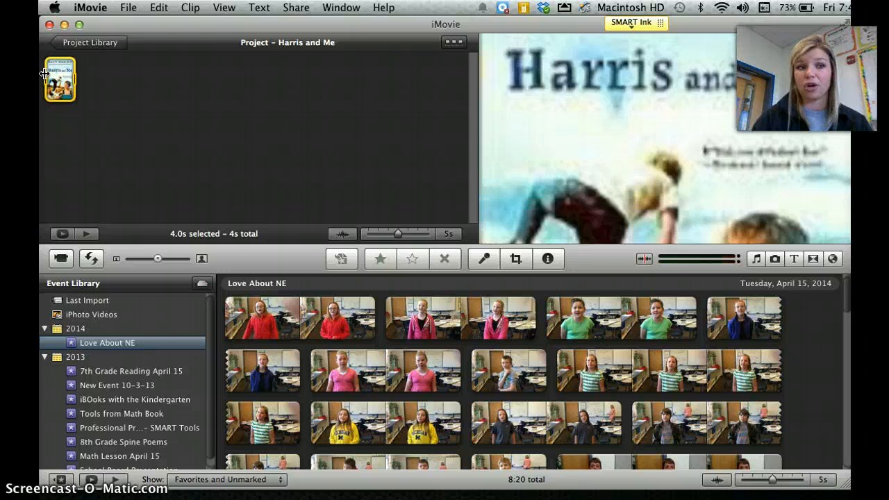
Step: Reopen the cover photo's cropping settings and apply Fit so the whole book cover shows
{"action": "left_click", "coordinate": [70, 98]}
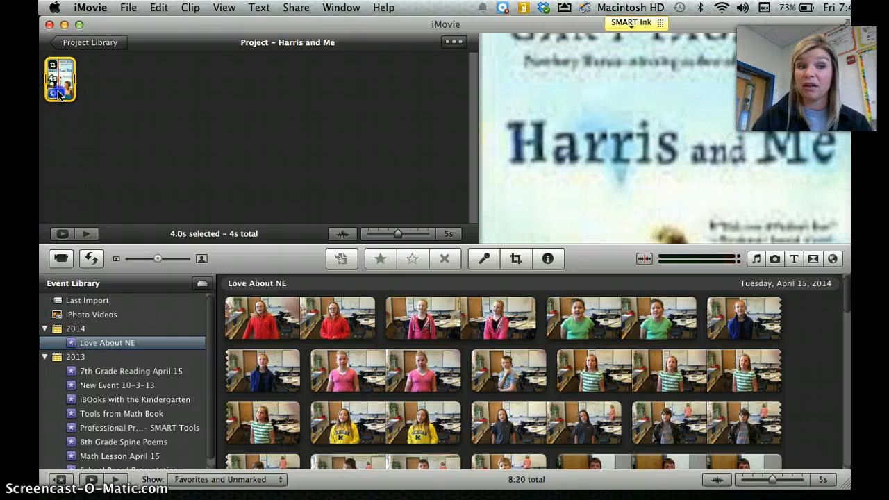
{"action": "left_click", "coordinate": [54, 93]}
{"action": "left_click", "coordinate": [95, 132]}
{"action": "left_click", "coordinate": [497, 46]}
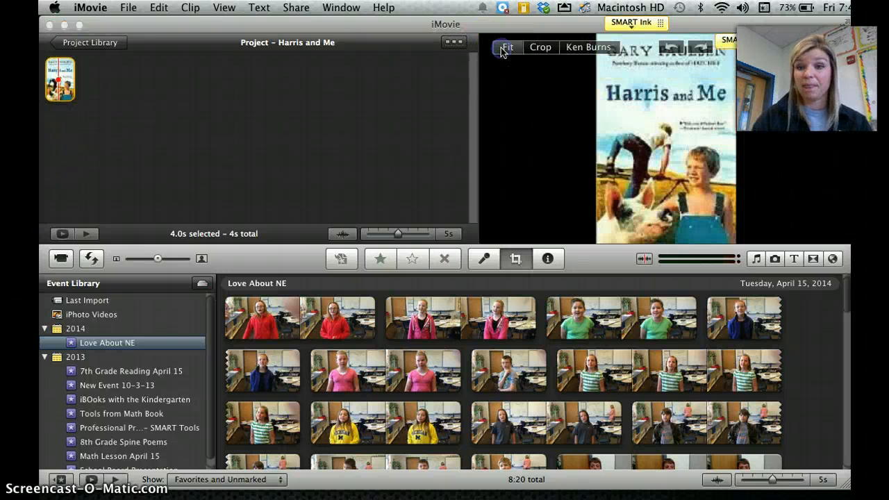
{"action": "left_click", "coordinate": [828, 58]}
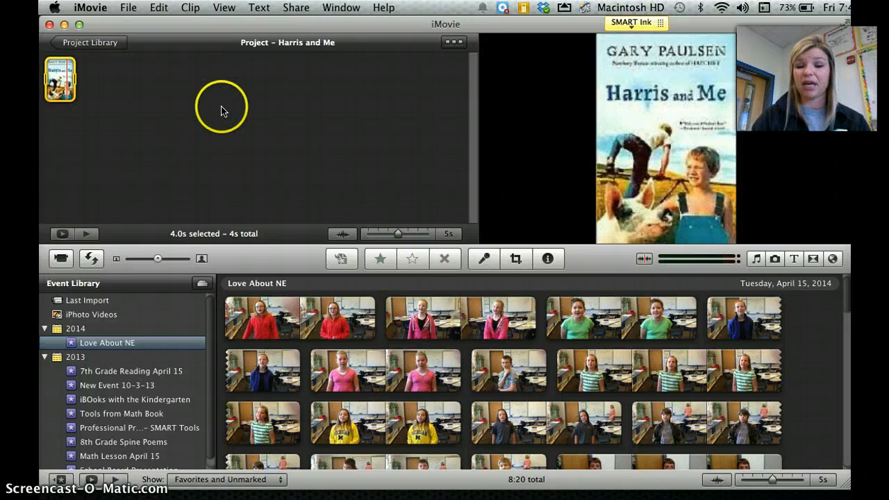
Step: Look through the available titles, the music and sound effect categories, and the photo browser
{"action": "left_click", "coordinate": [795, 259]}
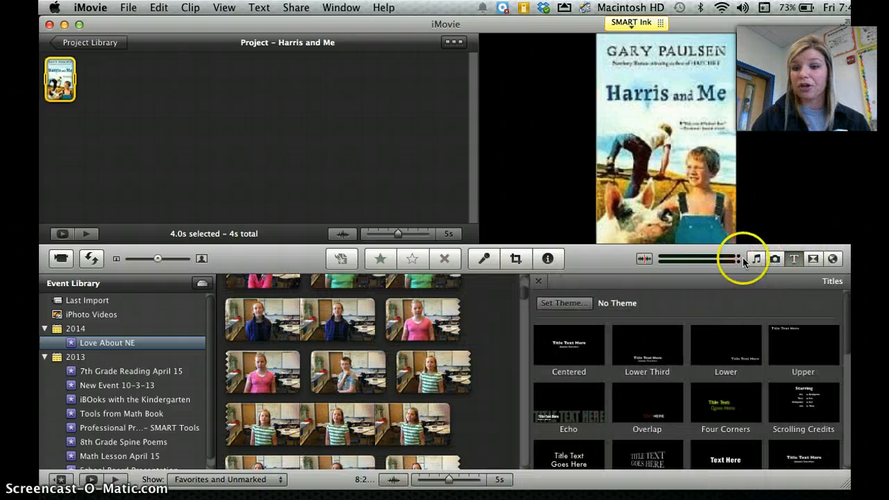
{"action": "left_click", "coordinate": [756, 259]}
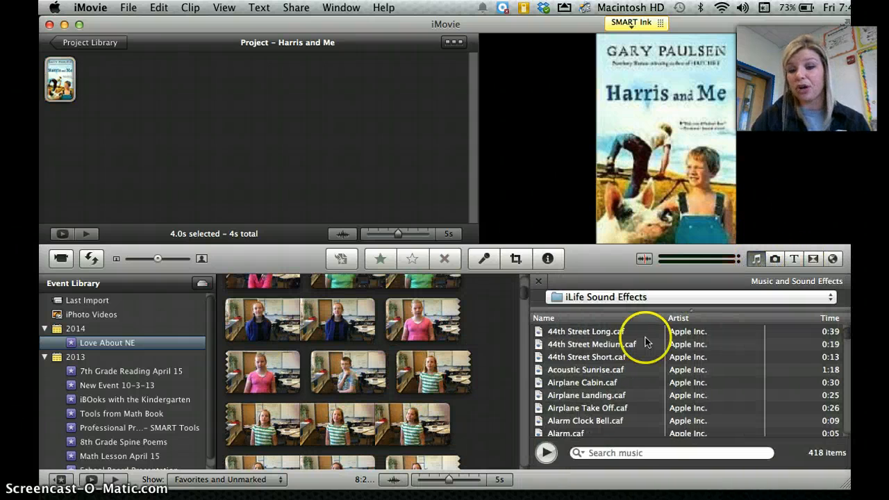
{"action": "left_click", "coordinate": [625, 299]}
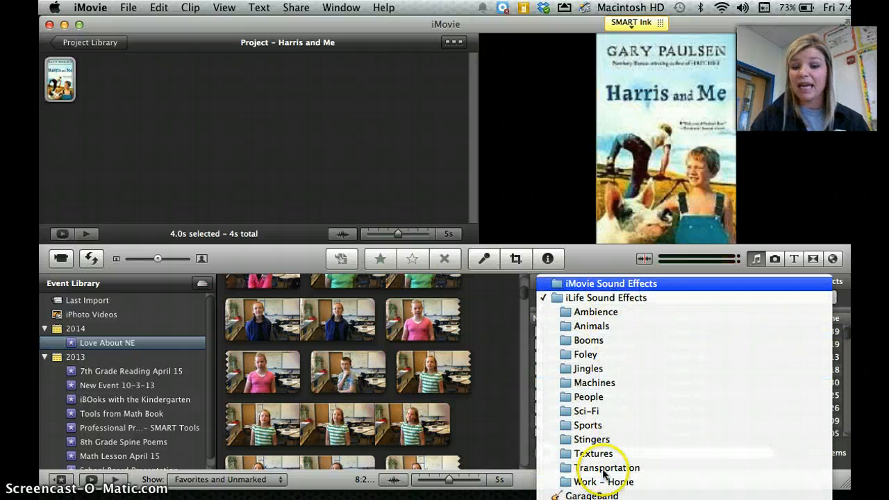
{"action": "left_click", "coordinate": [614, 272]}
{"action": "left_click", "coordinate": [772, 262]}
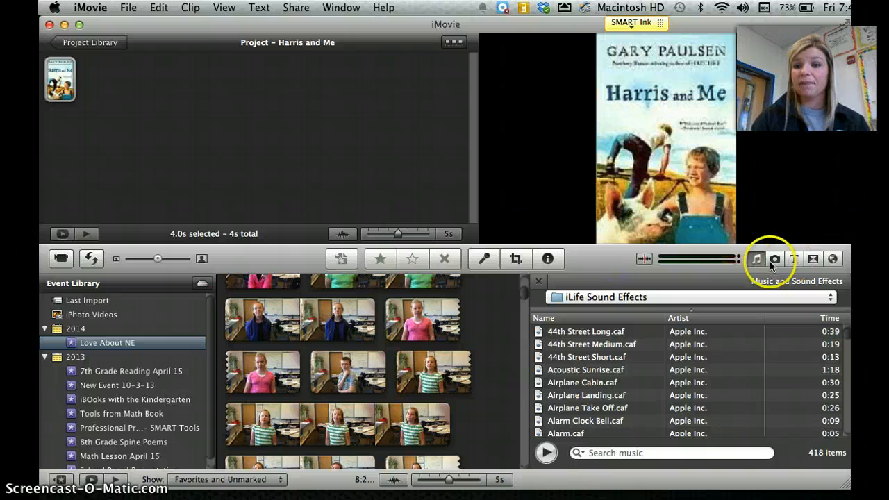
{"action": "left_click", "coordinate": [774, 259]}
Step: Add a Sideways Drift title after the cover photo on the Tan background
{"action": "left_click", "coordinate": [792, 259]}
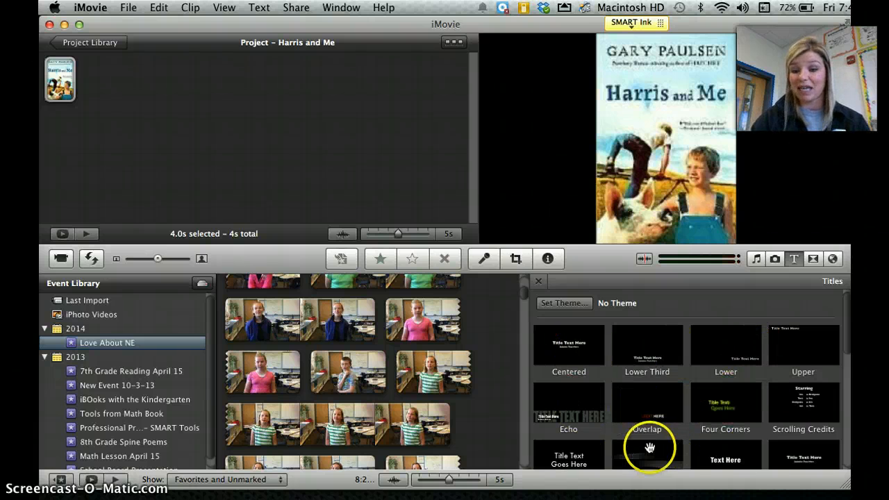
{"action": "scroll", "coordinate": [678, 402], "scroll_direction": "down", "scroll_amount": 2}
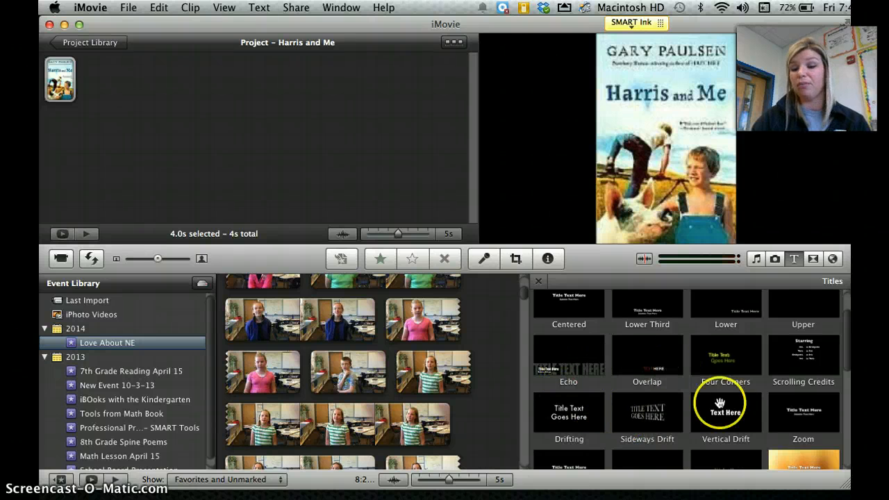
{"action": "left_click_drag", "start_coordinate": [622, 422], "coordinate": [126, 93]}
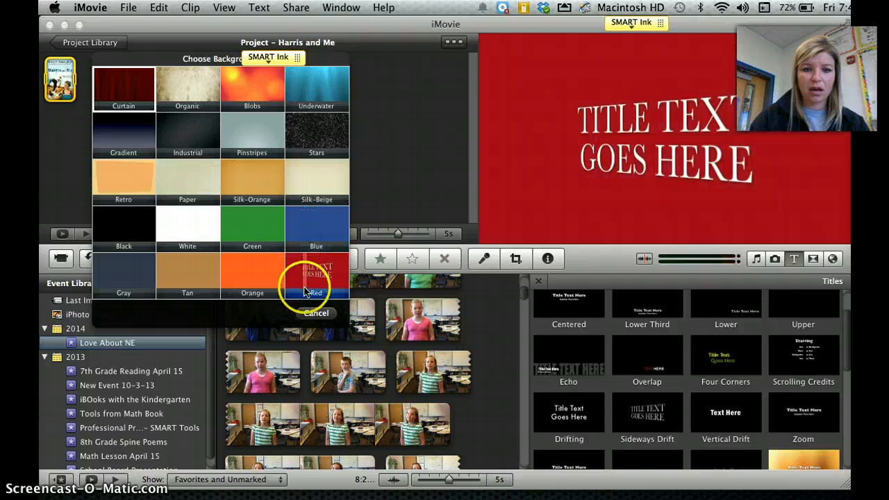
{"action": "left_click", "coordinate": [180, 274]}
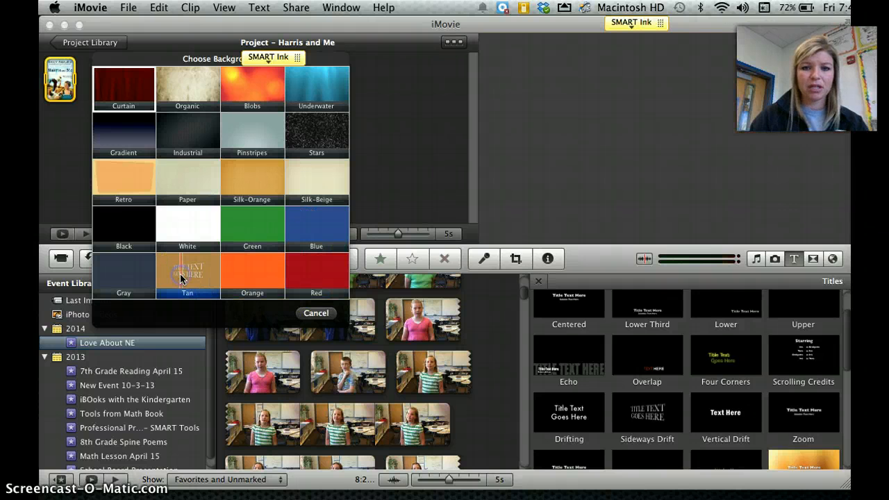
Step: Replace the first line of the title's placeholder text with "Lots of trouble"
{"action": "left_click", "coordinate": [617, 122]}
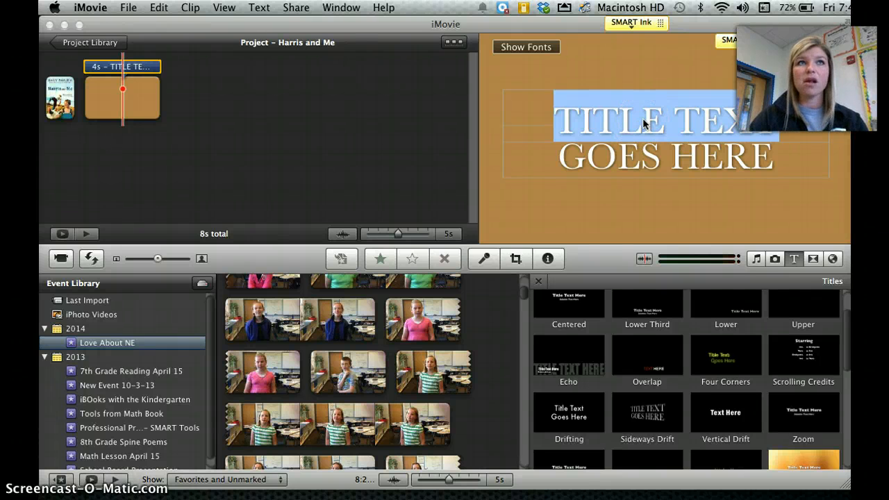
{"action": "type", "text": "Lots of trouble"}
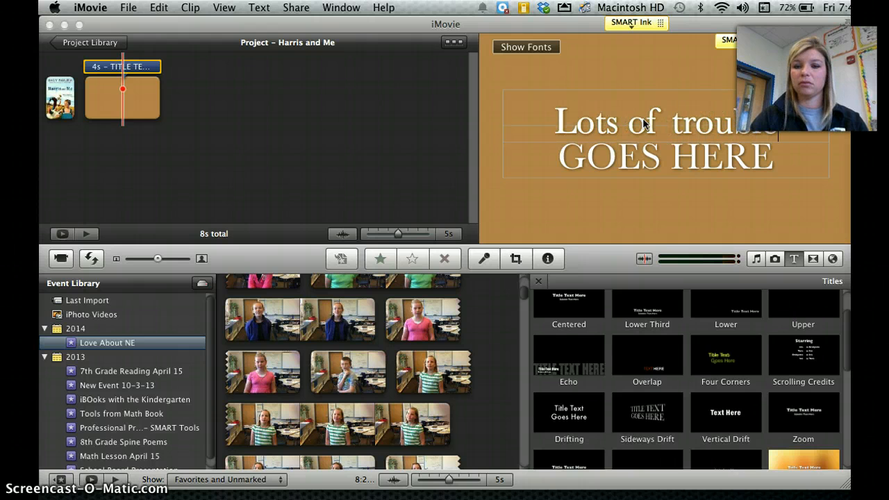
Step: Change the title's first line to TROUBLE and delete the placeholder text on its second line
{"action": "key", "text": "BackSpace"}
{"action": "key", "text": "BackSpace"}
{"action": "key", "text": "BackSpace"}
{"action": "key", "text": "BackSpace"}
{"action": "key", "text": "BackSpace"}
{"action": "key", "text": "BackSpace"}
{"action": "key", "text": "BackSpace"}
{"action": "key", "text": "BackSpace"}
{"action": "key", "text": "BackSpace"}
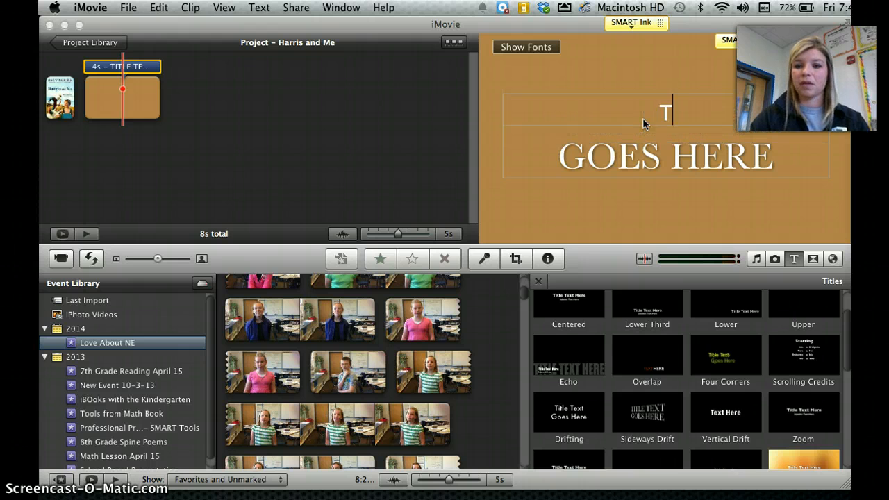
{"action": "key", "text": "BackSpace"}
{"action": "key", "text": "BackSpace"}
{"action": "key", "text": "BackSpace"}
{"action": "key", "text": "BackSpace"}
{"action": "type", "text": "TROUBLE"}
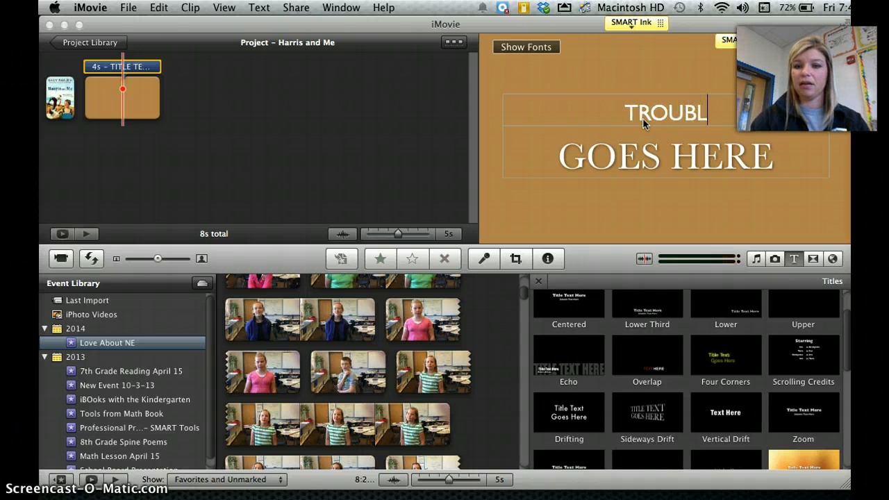
{"action": "left_click", "coordinate": [713, 151]}
{"action": "key", "text": "BackSpace"}
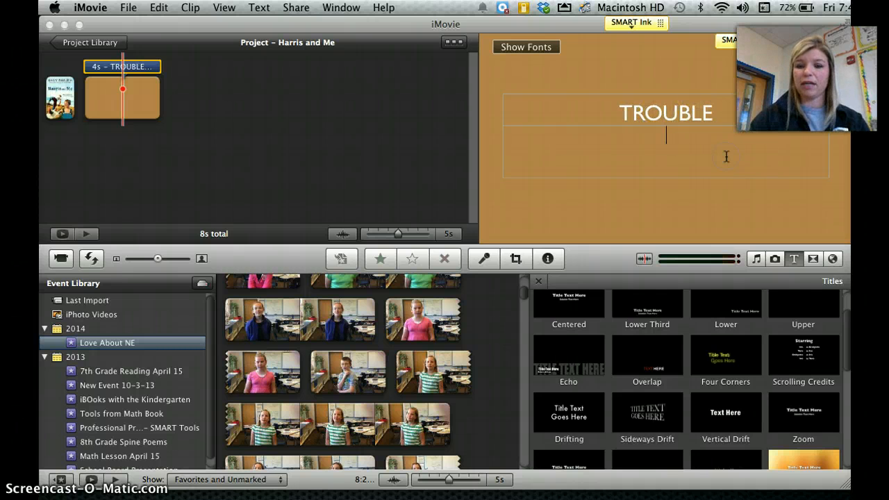
{"action": "left_click", "coordinate": [646, 91]}
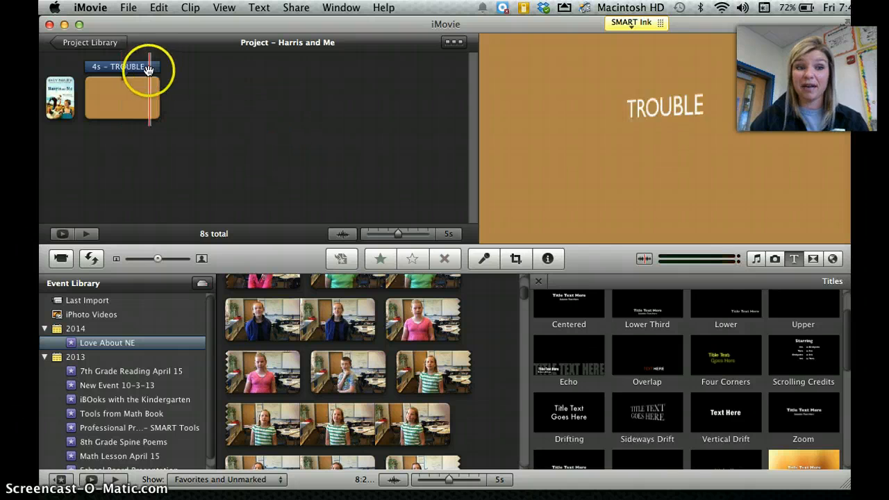
Step: Format the TROUBLE title with the Impact font in white
{"action": "left_click", "coordinate": [113, 68]}
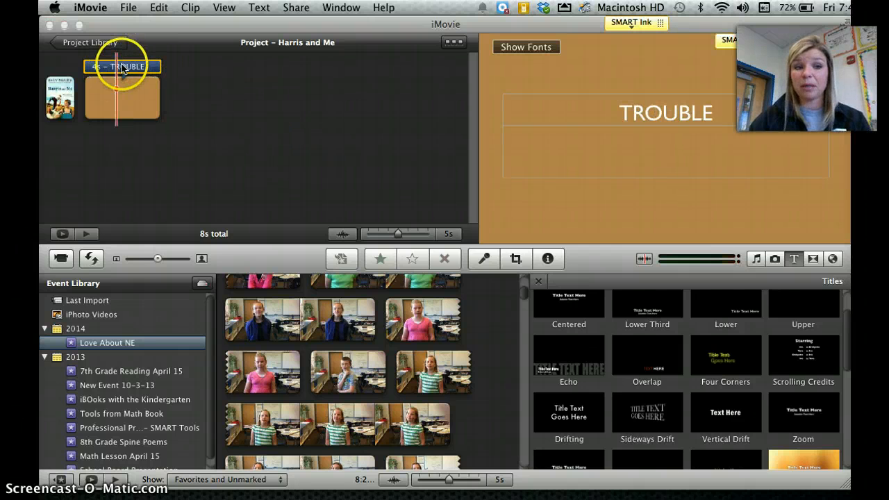
{"action": "left_click", "coordinate": [548, 46]}
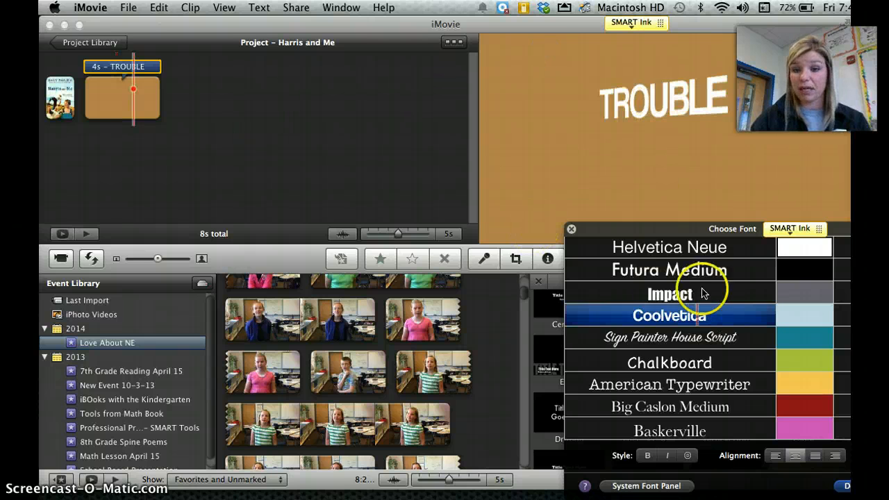
{"action": "left_click", "coordinate": [665, 297]}
{"action": "left_click", "coordinate": [818, 277]}
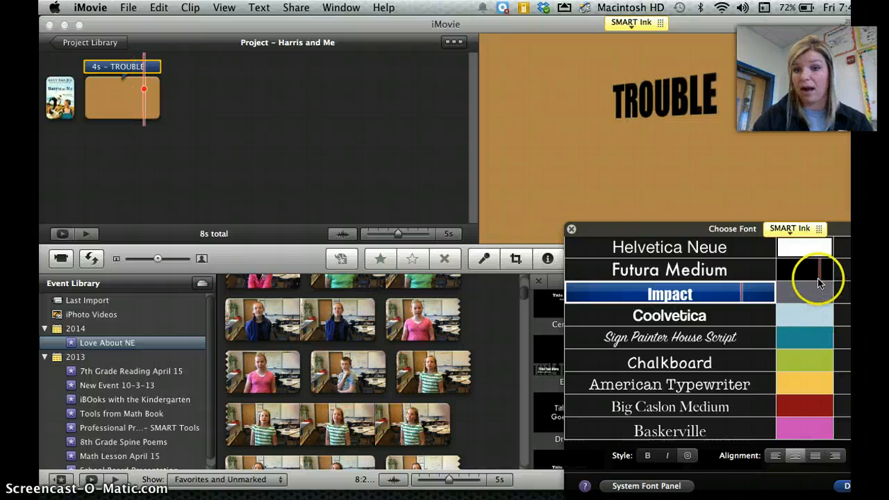
{"action": "left_click", "coordinate": [802, 245]}
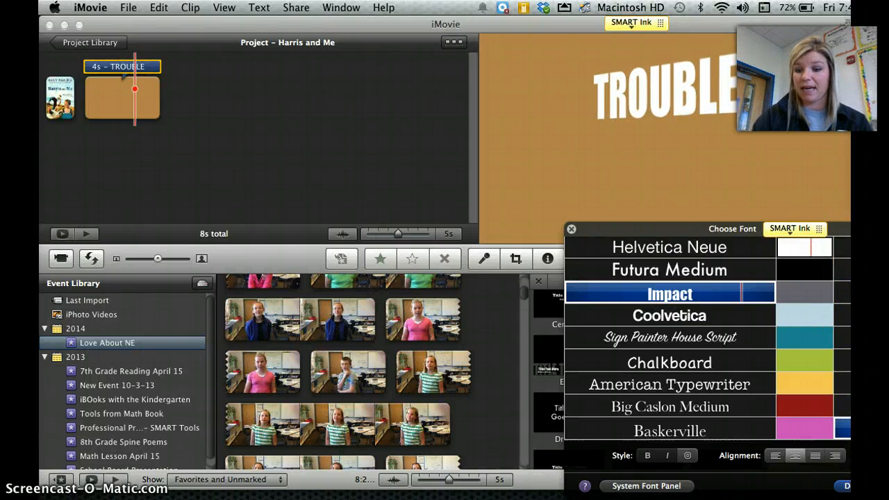
{"action": "left_click", "coordinate": [846, 486]}
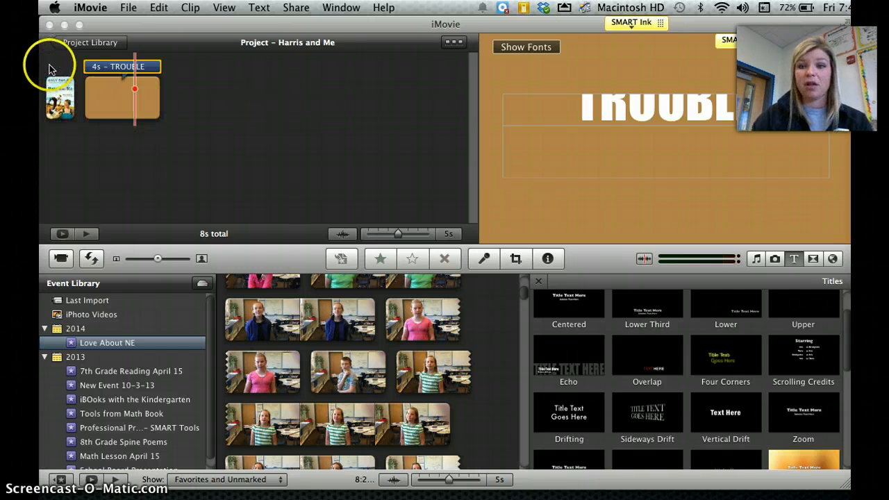
Step: Set the cover photo's clip duration to 3 seconds and play back the project
{"action": "left_click", "coordinate": [54, 97]}
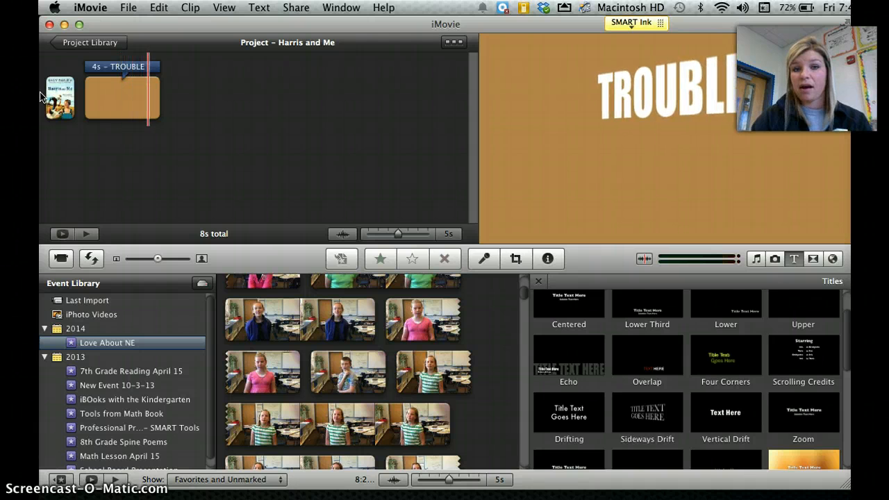
{"action": "left_click", "coordinate": [63, 111]}
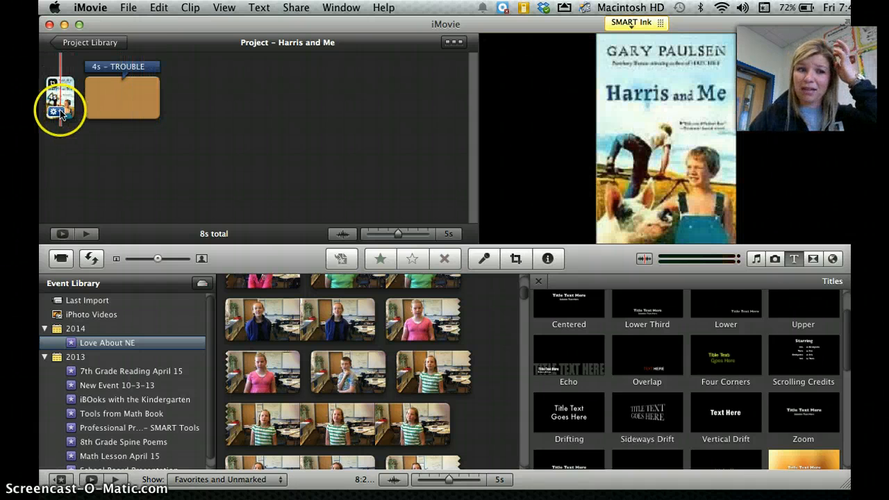
{"action": "left_click", "coordinate": [53, 111]}
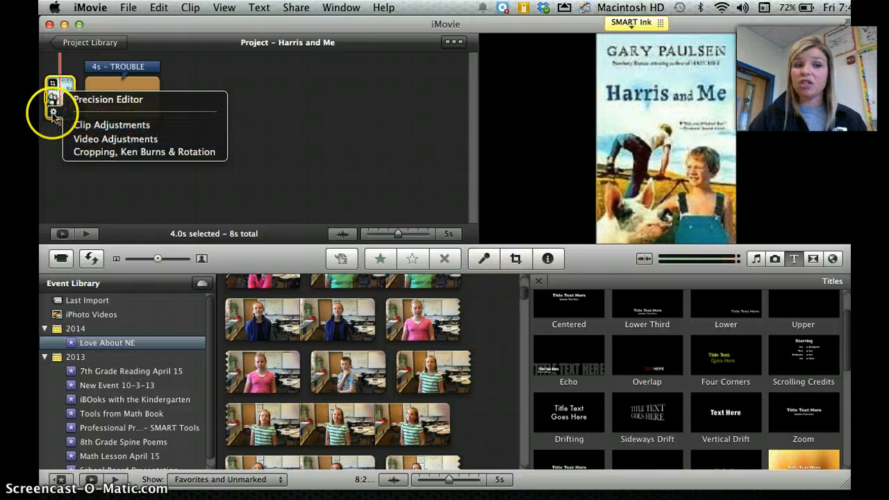
{"action": "left_click", "coordinate": [54, 145]}
{"action": "left_click", "coordinate": [55, 113]}
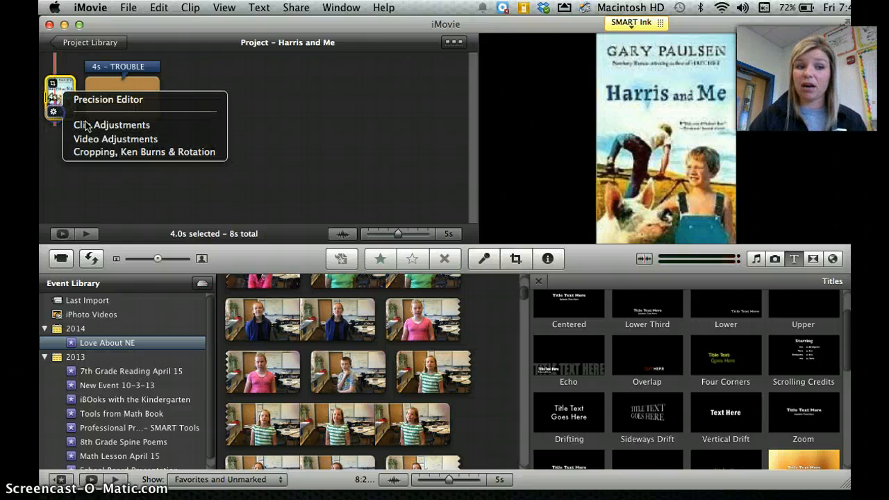
{"action": "left_click", "coordinate": [91, 123]}
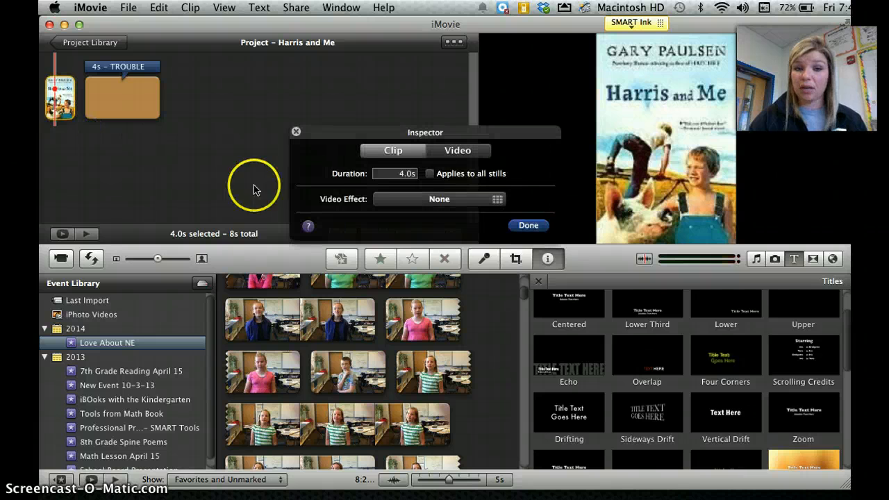
{"action": "double_click", "coordinate": [382, 174]}
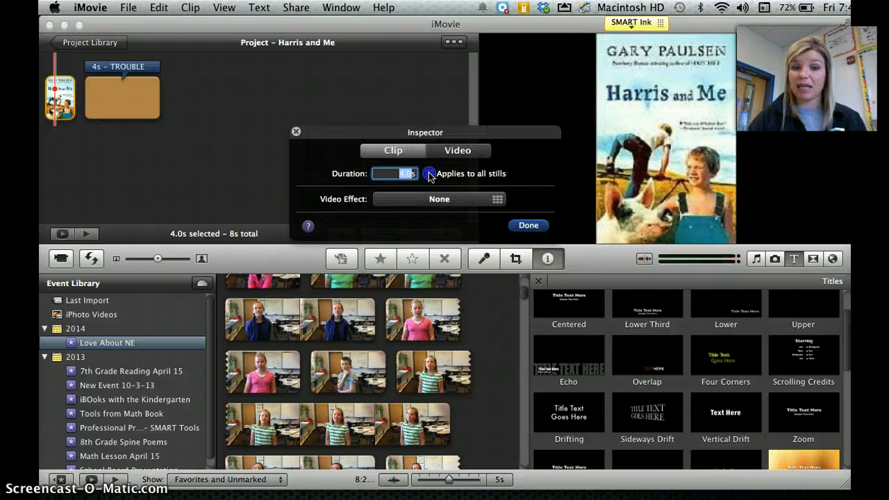
{"action": "type", "text": "3"}
{"action": "left_click", "coordinate": [527, 226]}
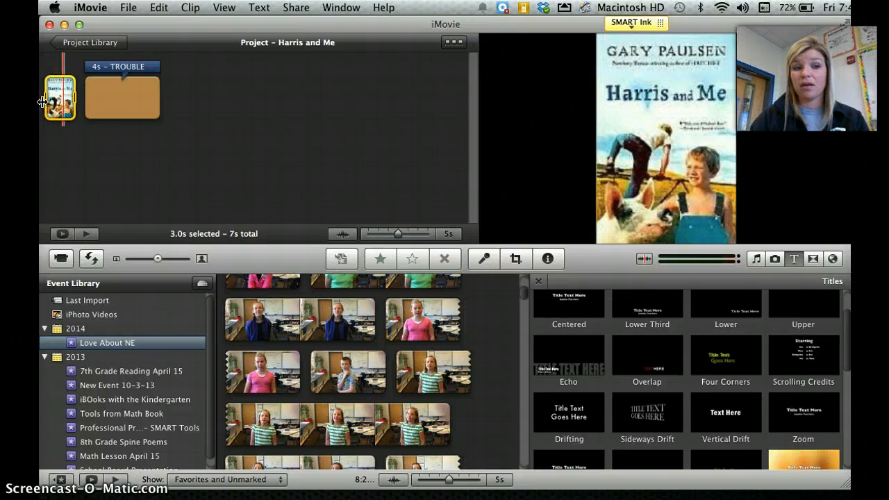
{"action": "key", "text": "space"}
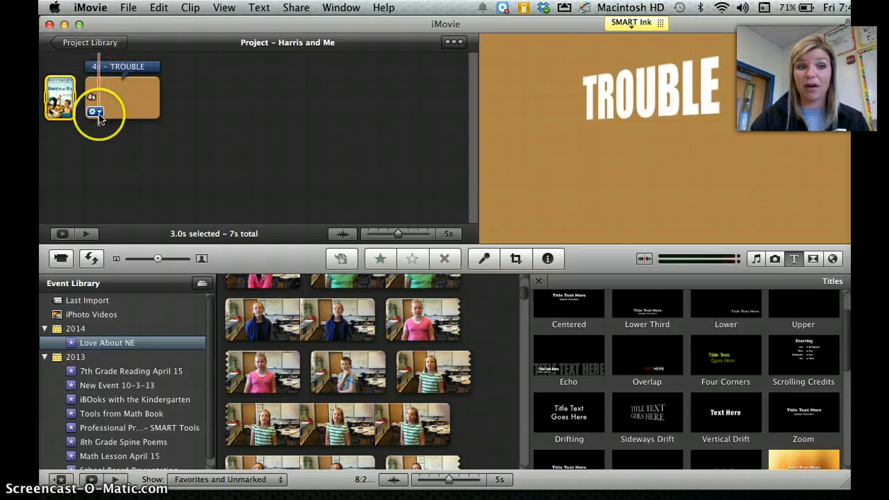
Step: Set the duration of the tan background clip under the TROUBLE title to 4.5 seconds
{"action": "left_click", "coordinate": [93, 112]}
{"action": "left_click", "coordinate": [120, 131]}
{"action": "double_click", "coordinate": [404, 154]}
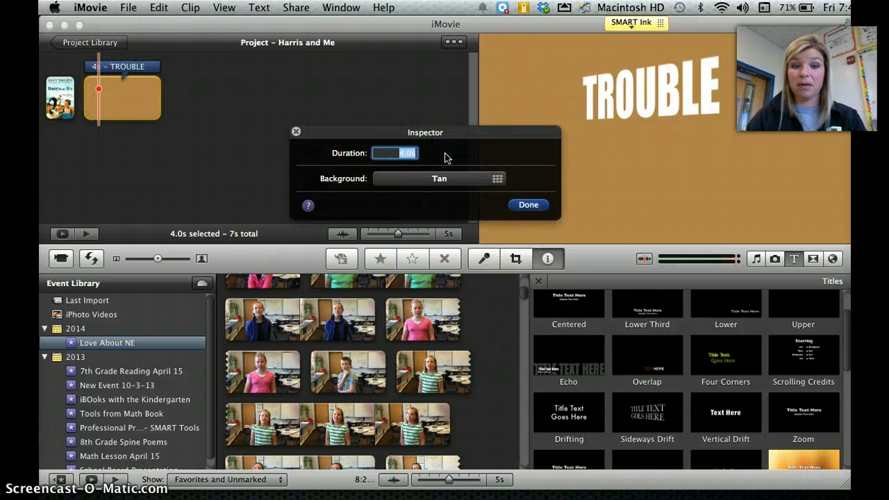
{"action": "type", "text": "4.5"}
{"action": "left_click", "coordinate": [525, 206]}
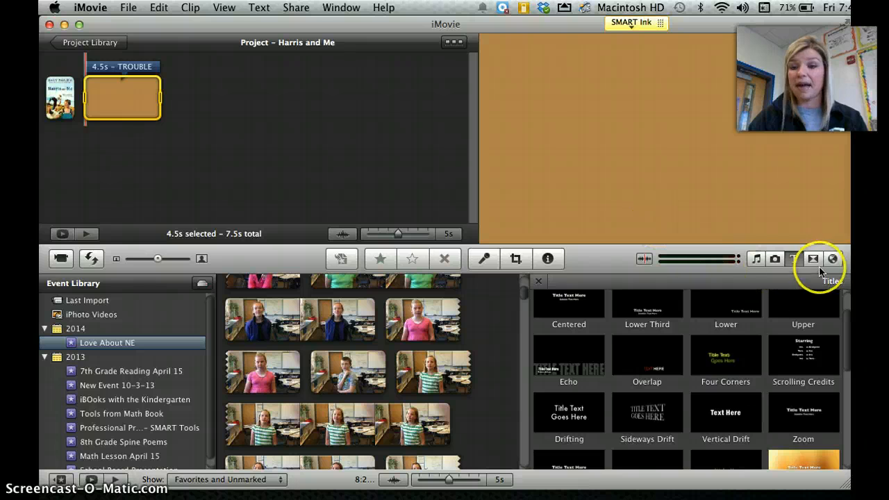
Step: Add a Circle Close transition between the cover photo and the TROUBLE title clip
{"action": "left_click", "coordinate": [816, 260]}
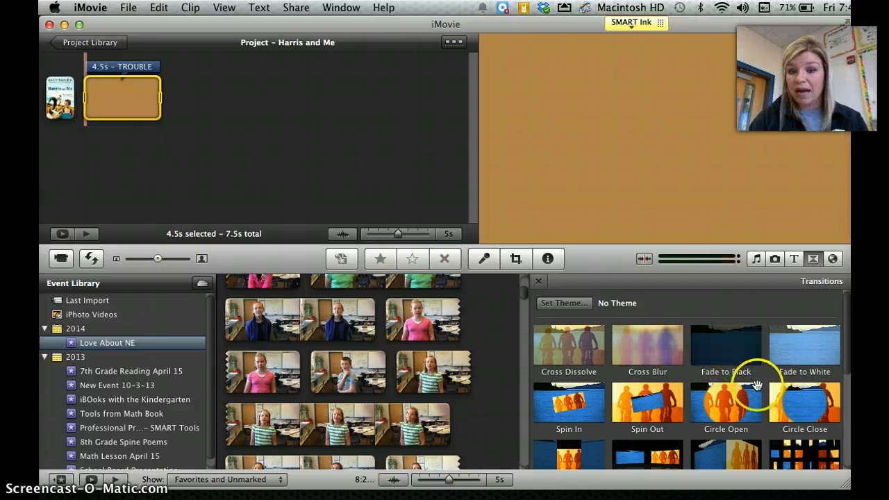
{"action": "scroll", "coordinate": [764, 393], "scroll_direction": "down", "scroll_amount": 2}
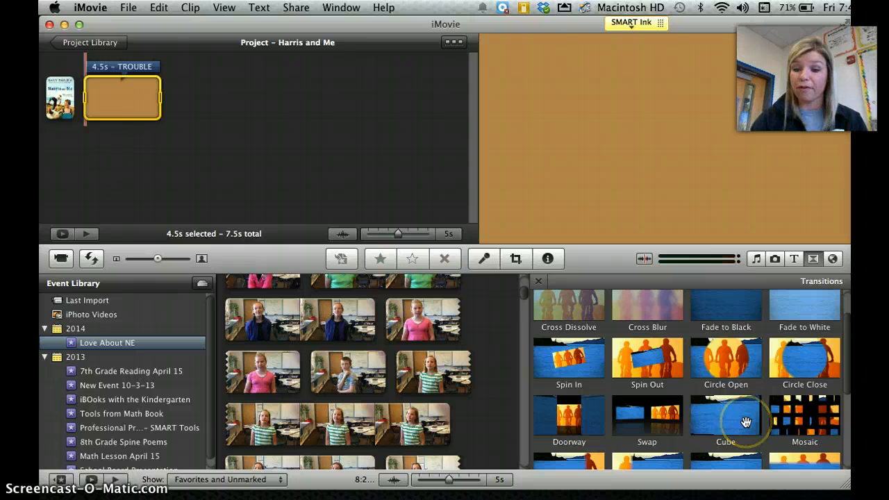
{"action": "scroll", "coordinate": [746, 421], "scroll_direction": "down", "scroll_amount": 3}
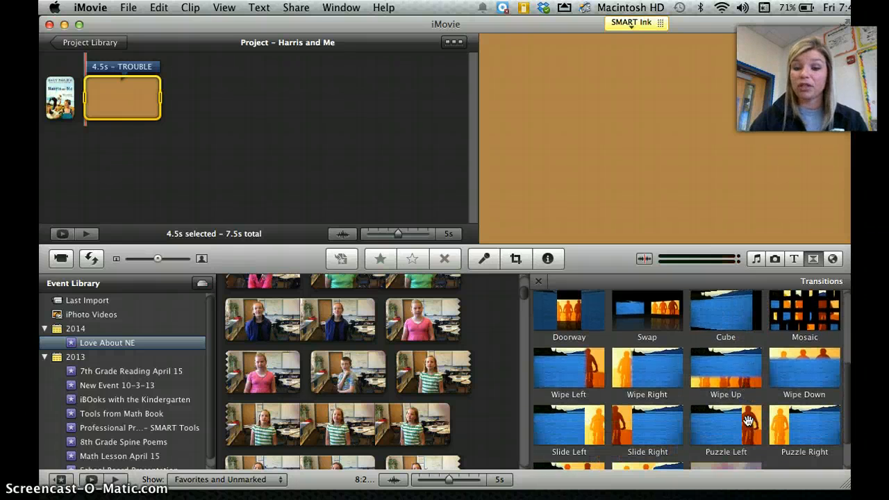
{"action": "scroll", "coordinate": [747, 421], "scroll_direction": "up", "scroll_amount": 3}
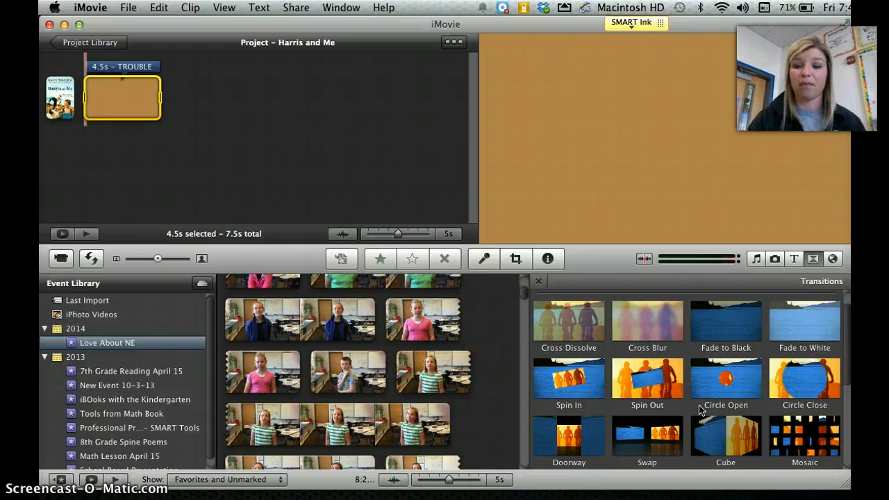
{"action": "mouse_move", "coordinate": [804, 387]}
{"action": "left_mouse_down"}
{"action": "mouse_move", "coordinate": [103, 133]}
{"action": "mouse_move", "coordinate": [78, 104]}
{"action": "left_mouse_up"}
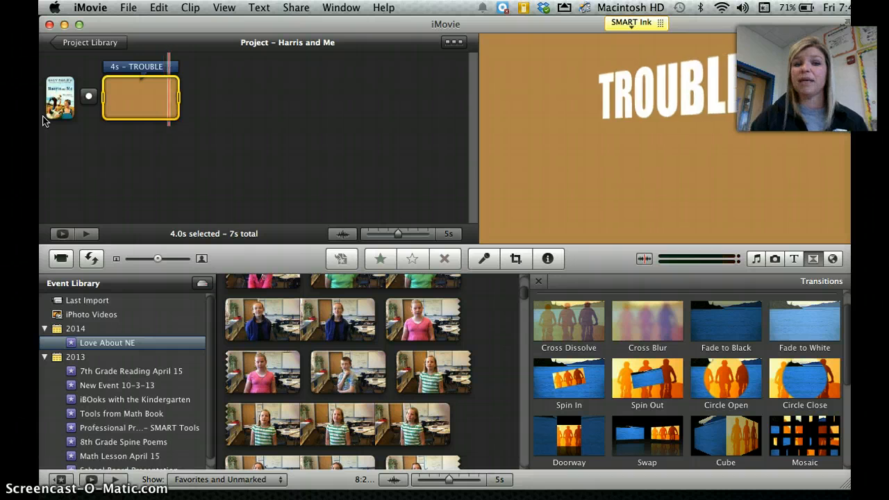
Step: Preview the transition and set the cover photo's clip duration to 4 seconds
{"action": "left_click", "coordinate": [55, 101]}
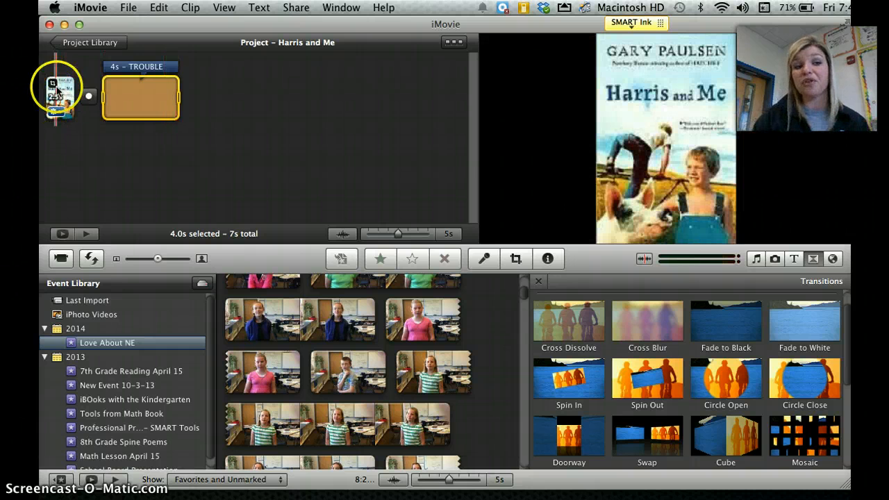
{"action": "left_click", "coordinate": [89, 97]}
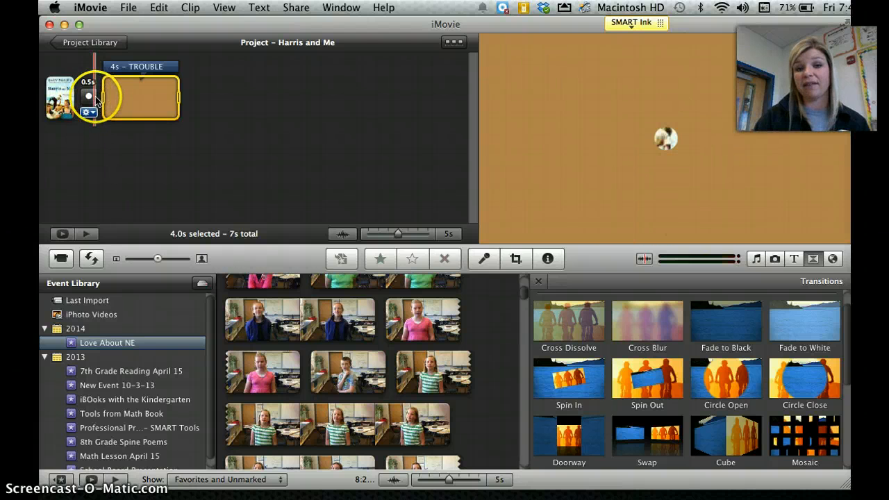
{"action": "left_click", "coordinate": [54, 110]}
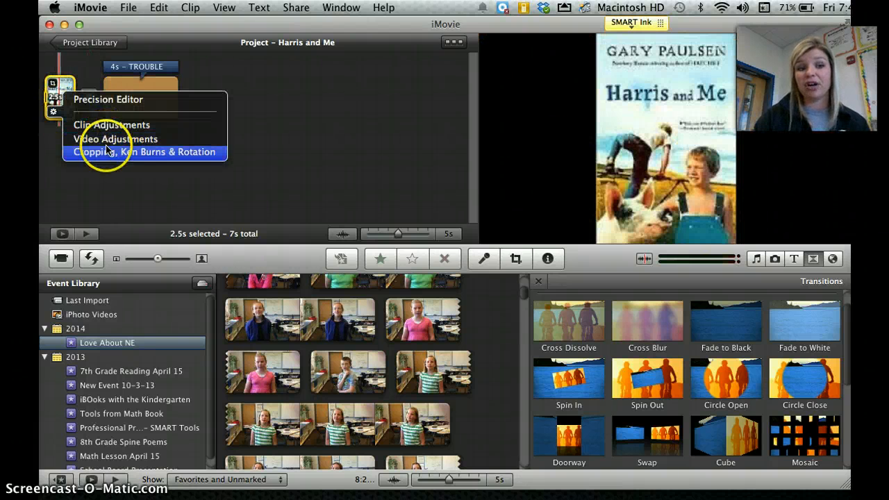
{"action": "left_click", "coordinate": [106, 125]}
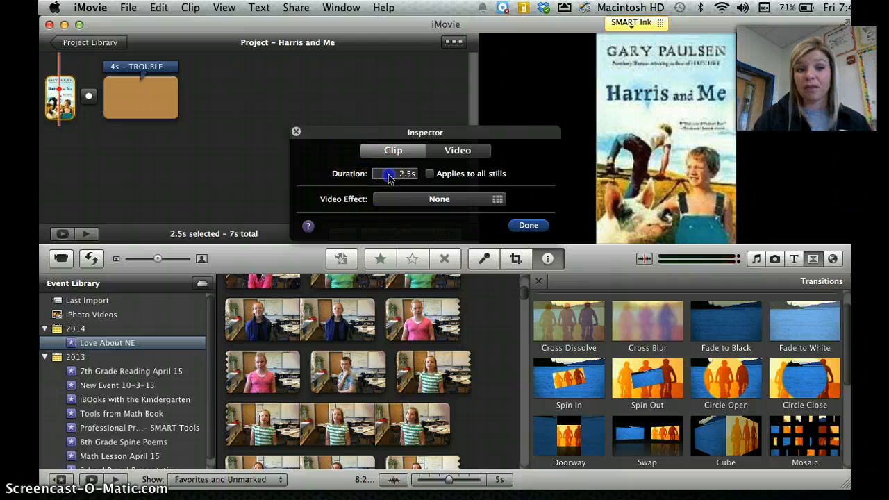
{"action": "left_click", "coordinate": [523, 231]}
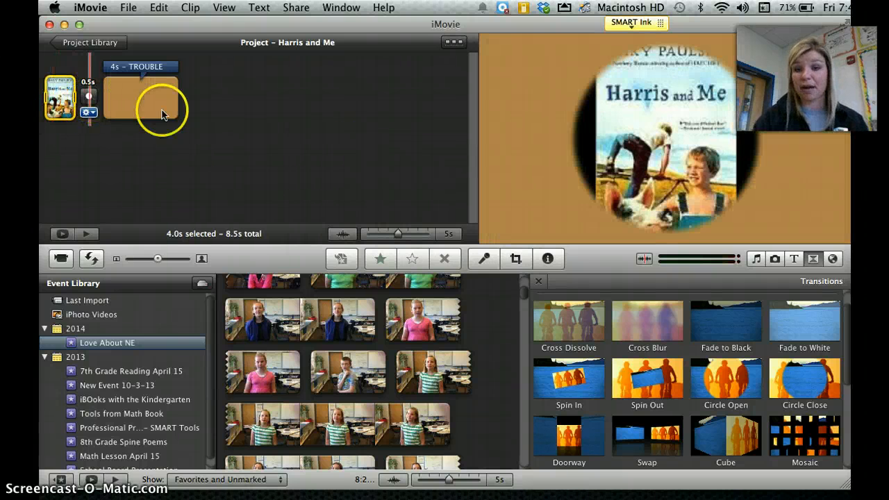
Step: Add a Circle Open transition after the TROUBLE title clip and play back the project
{"action": "left_click_drag", "start_coordinate": [736, 368], "coordinate": [176, 111]}
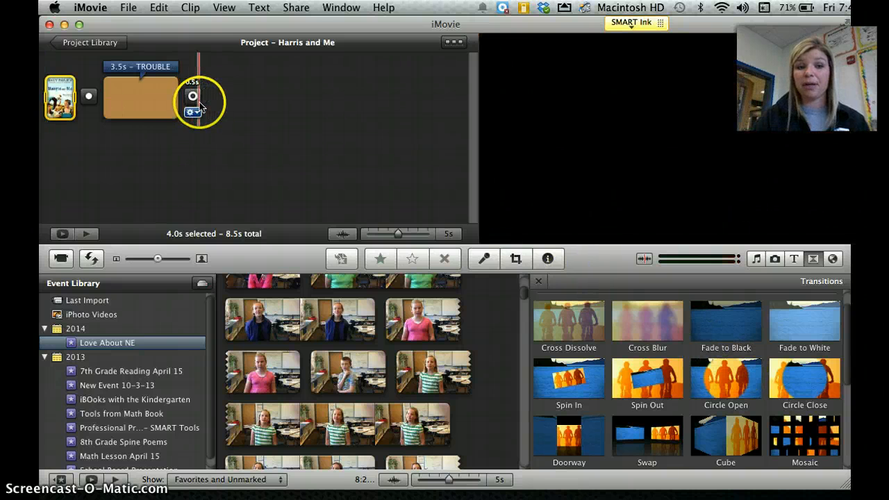
{"action": "key", "text": "space"}
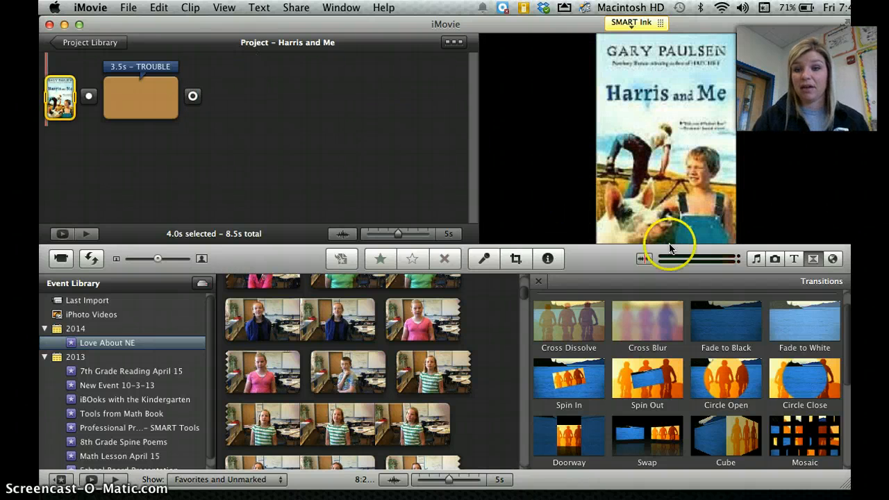
Step: Add 44th Street Medium from iLife Sound Effects as background music for the whole project
{"action": "left_click", "coordinate": [757, 258]}
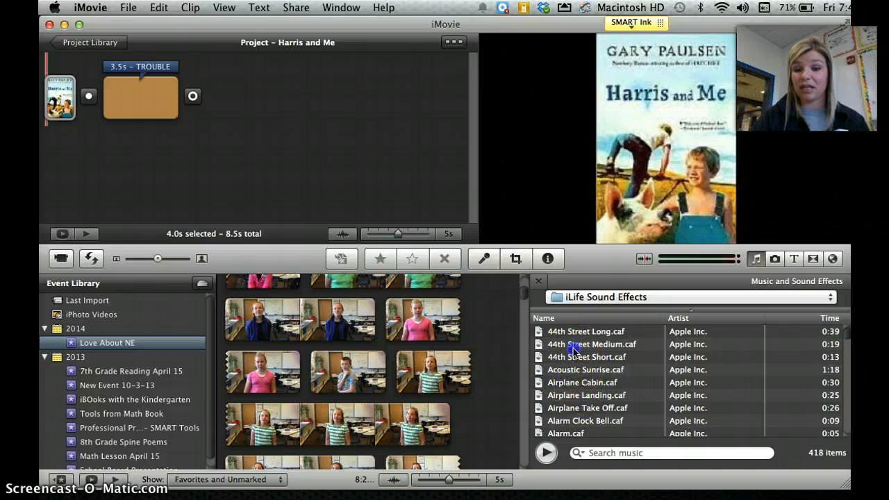
{"action": "left_click_drag", "start_coordinate": [585, 382], "coordinate": [87, 162]}
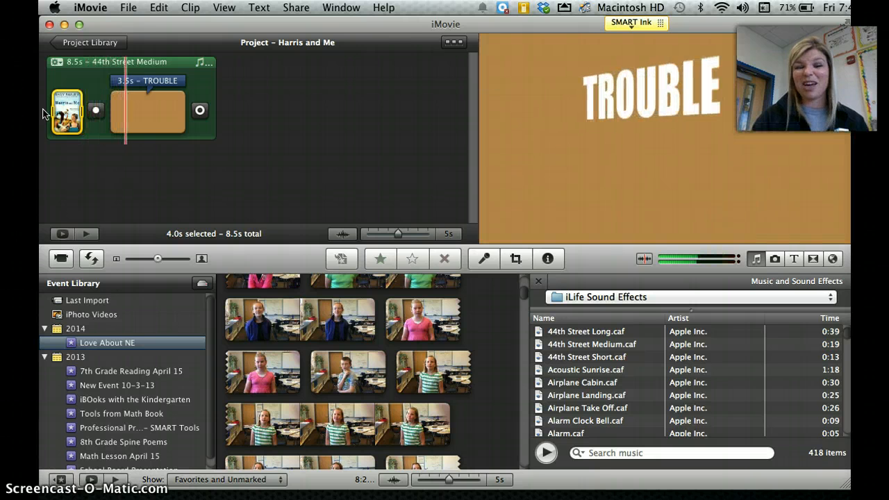
Step: Preview the Airplane Cabin and Alliance sound effects from the iLife Sound Effects collection
{"action": "key", "text": "space"}
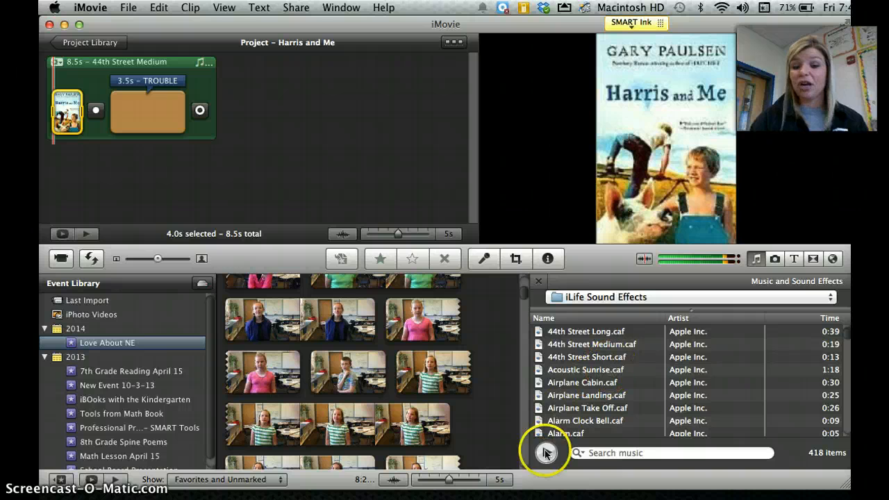
{"action": "left_click", "coordinate": [596, 385]}
{"action": "left_click", "coordinate": [546, 455]}
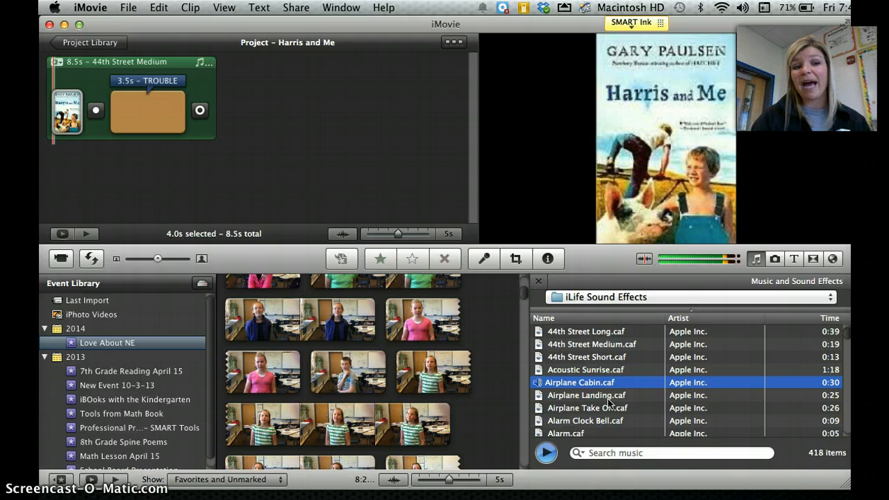
{"action": "scroll", "coordinate": [620, 395], "scroll_direction": "down", "scroll_amount": 2}
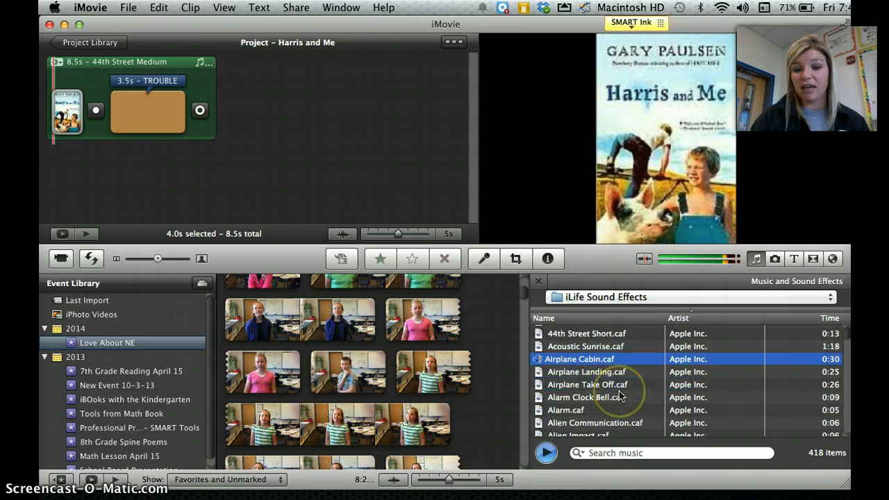
{"action": "left_click", "coordinate": [568, 411]}
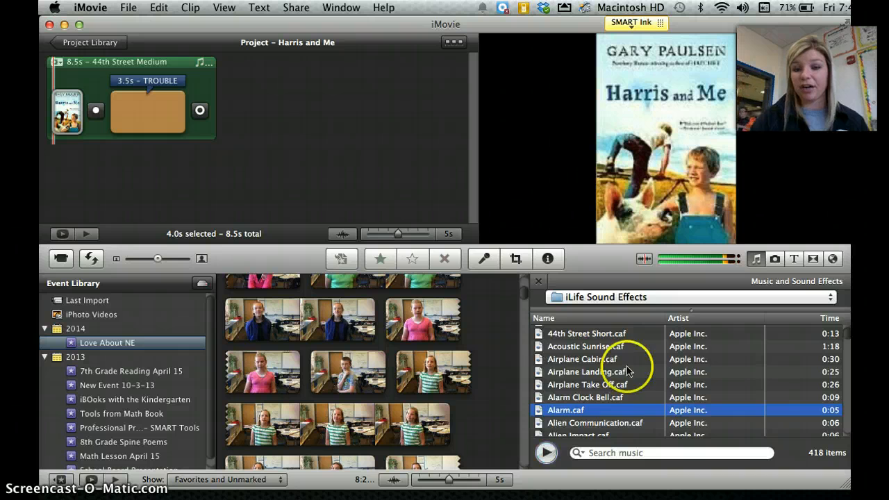
{"action": "scroll", "coordinate": [628, 368], "scroll_direction": "down", "scroll_amount": 5}
{"action": "left_click", "coordinate": [589, 382]}
{"action": "left_click", "coordinate": [547, 453]}
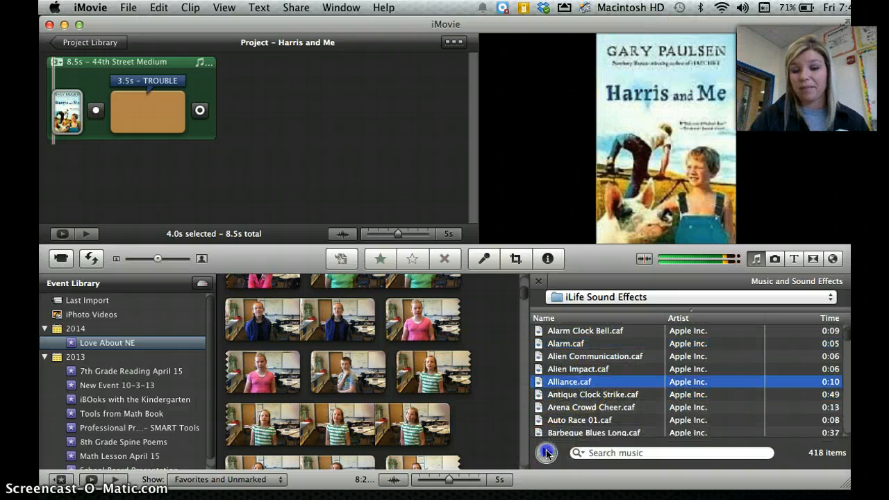
{"action": "left_click", "coordinate": [607, 384]}
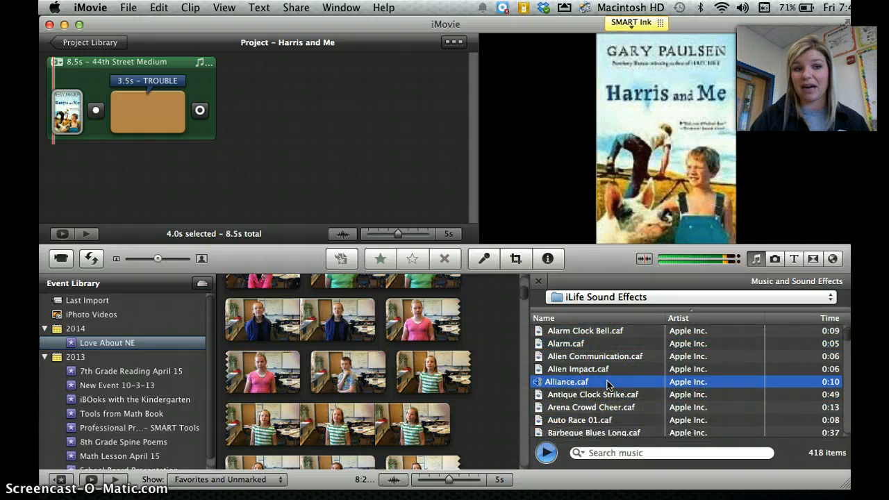
{"action": "left_click", "coordinate": [545, 453]}
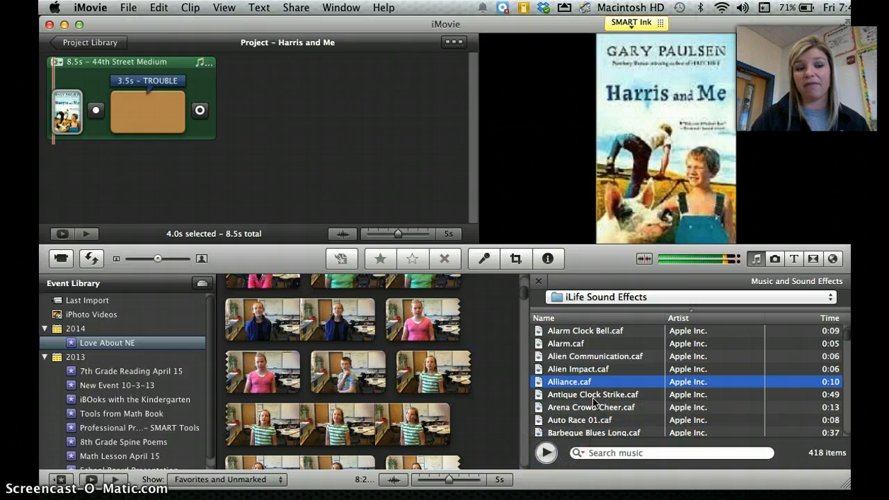
Step: Remove the 44th Street Medium background music from the Harris and Me project and play the project back
{"action": "left_click", "coordinate": [170, 61]}
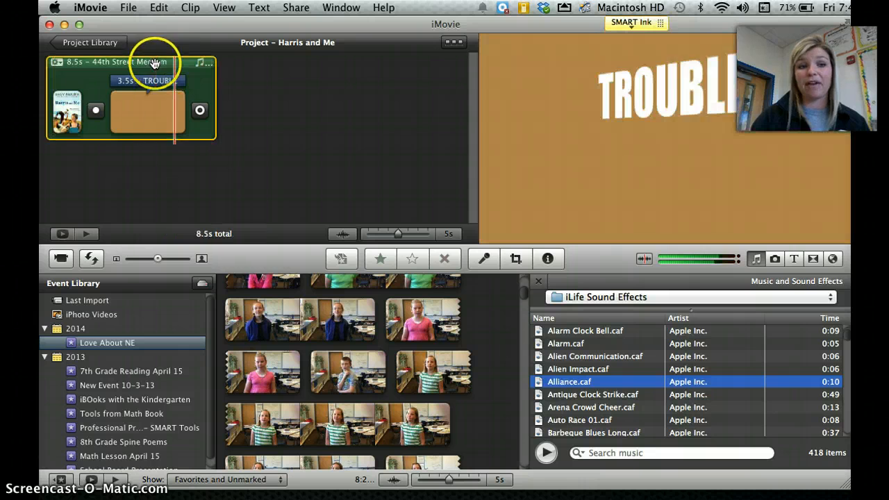
{"action": "left_click", "coordinate": [223, 31]}
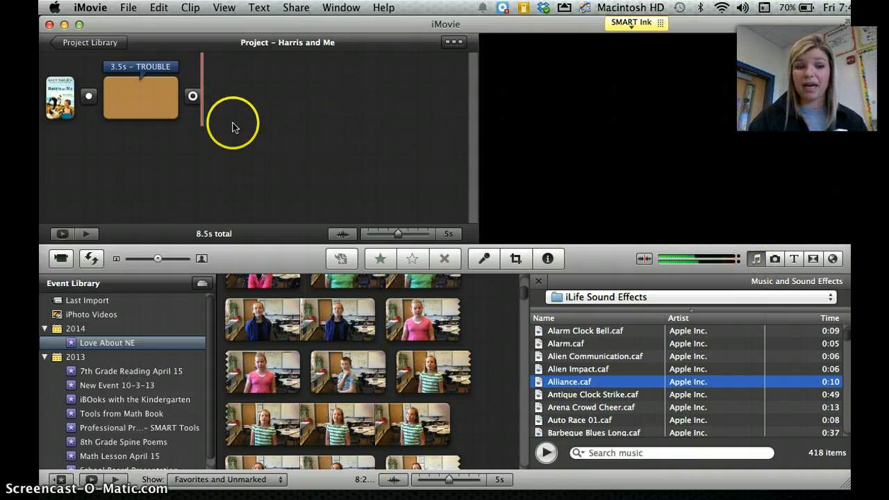
{"action": "key", "text": "space"}
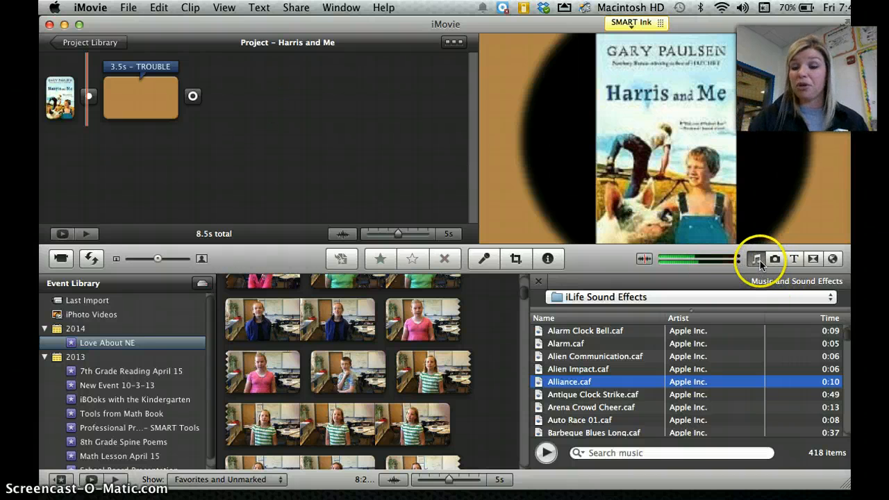
Step: Show the available titles and transitions for the project
{"action": "left_click", "coordinate": [795, 261]}
{"action": "left_click", "coordinate": [811, 259]}
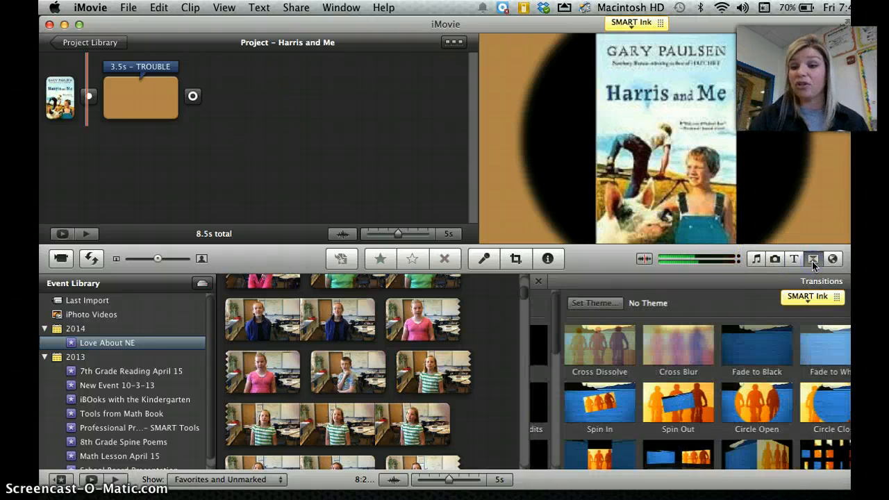